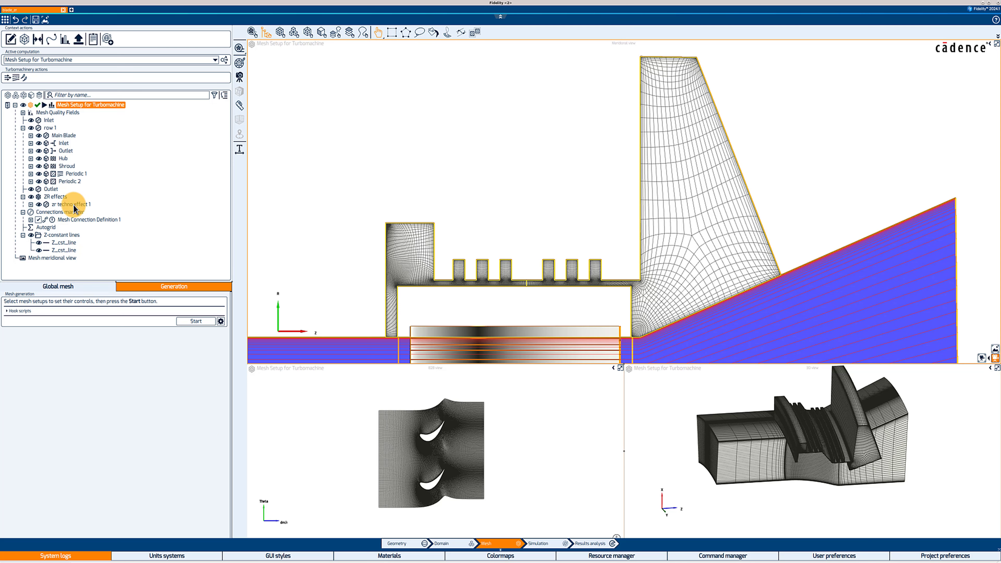
- Set the zr techno effect's general max expansion ratio to 1.4 in the default mesh properties and regenerate the default mesh
left_click(65, 205)
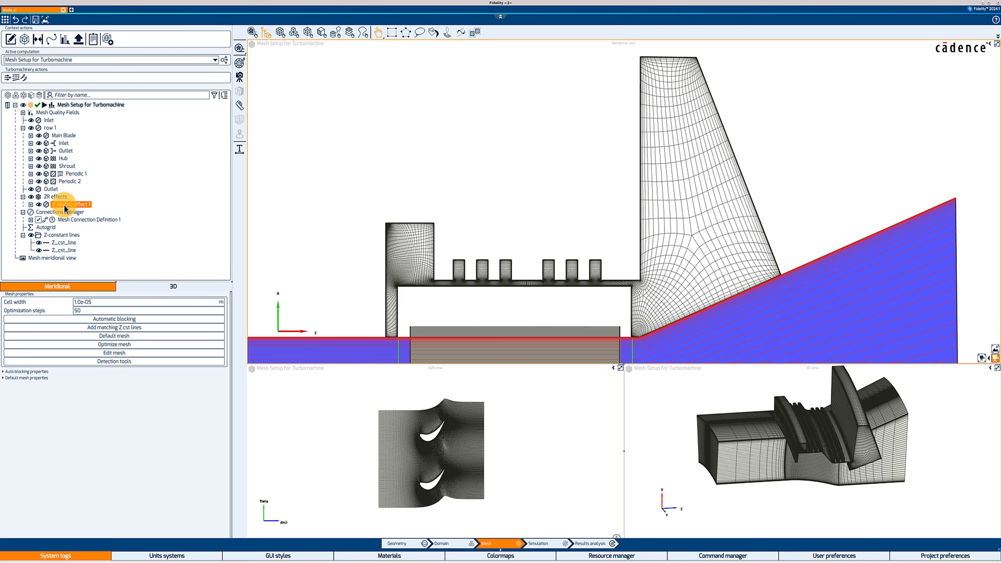
left_click(20, 379)
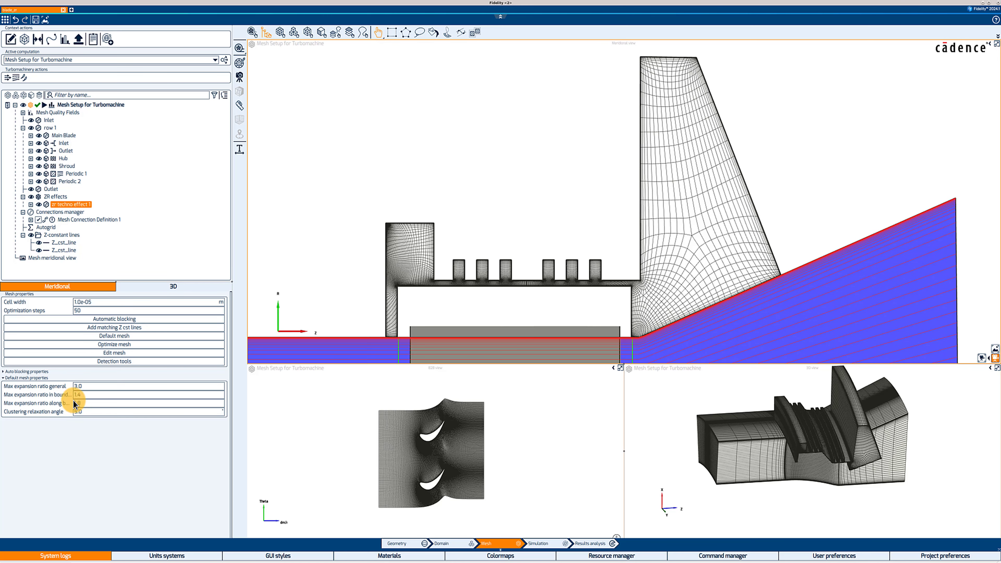
left_click(89, 386)
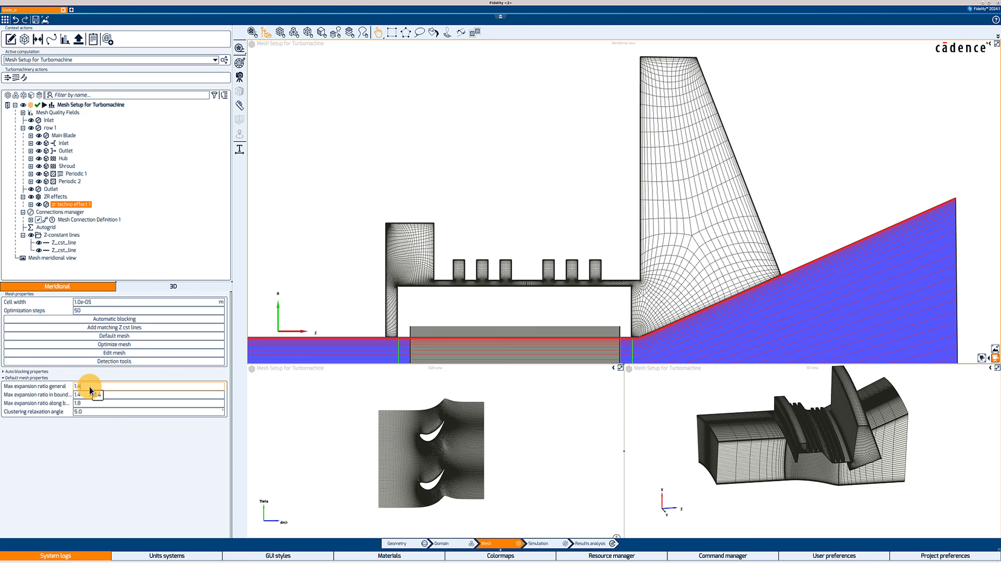
left_click(124, 336)
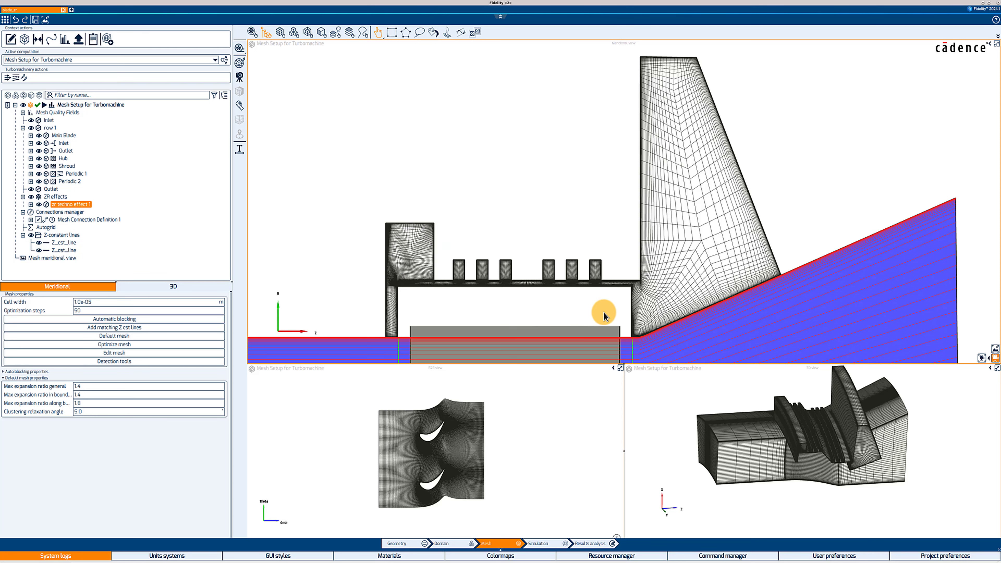
- Regenerate the default mesh with a general max expansion ratio of 1.2, and once more with 3.0
double_click(98, 386)
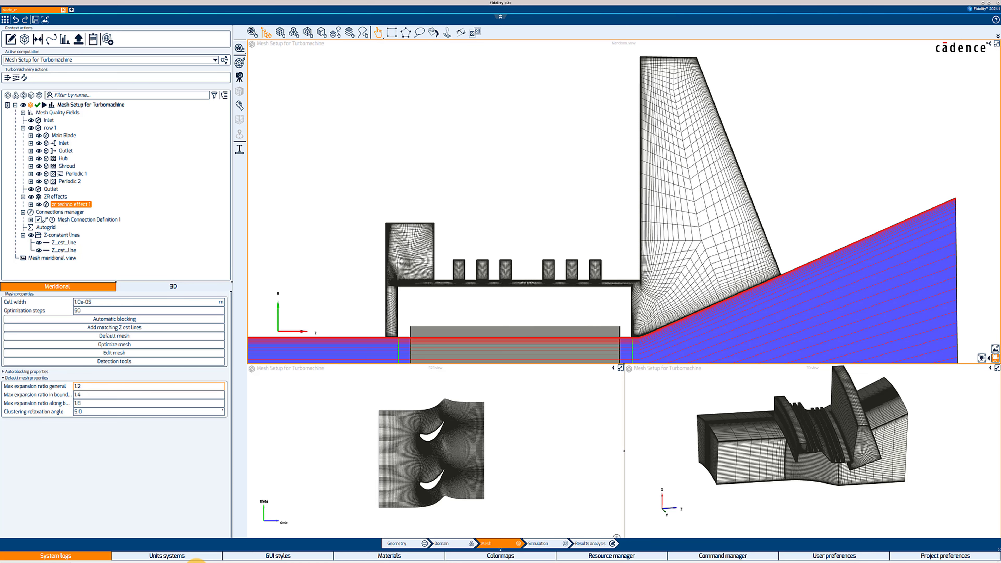
left_click(182, 336)
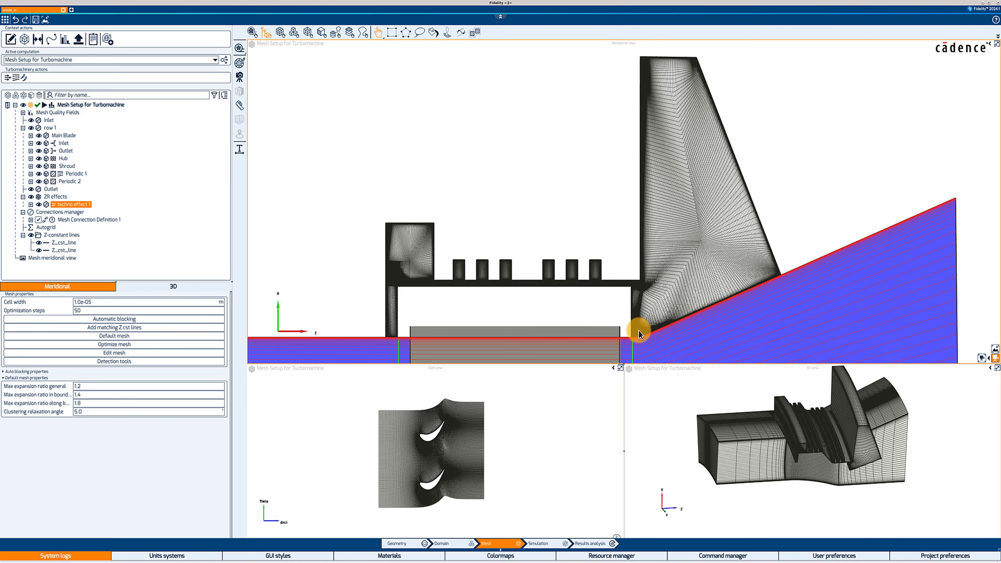
left_click(87, 386)
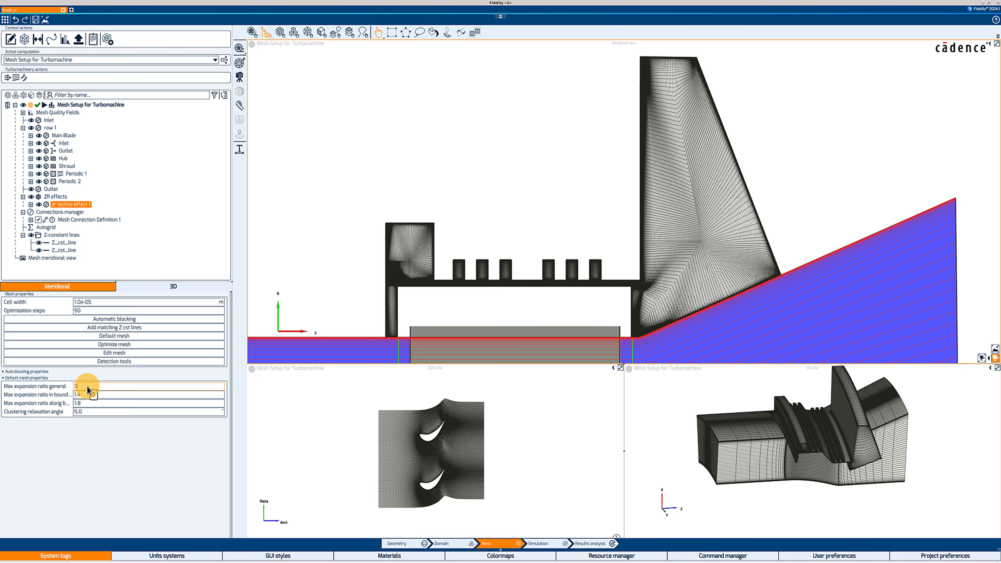
left_click(115, 335)
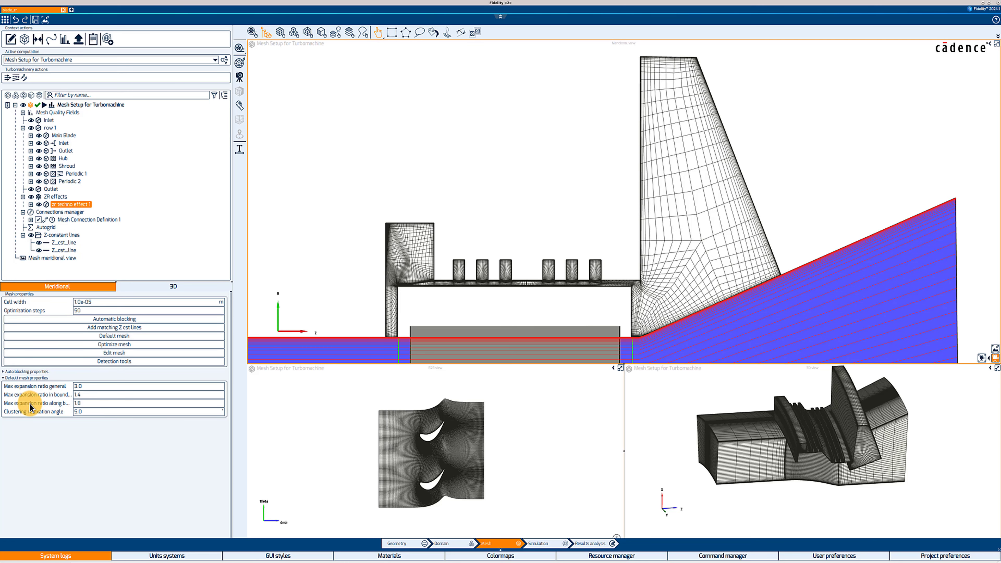
- Regenerate the default mesh with "Max expansion ratio along b..." at 1.4, and once more with 1.8
left_click(95, 403)
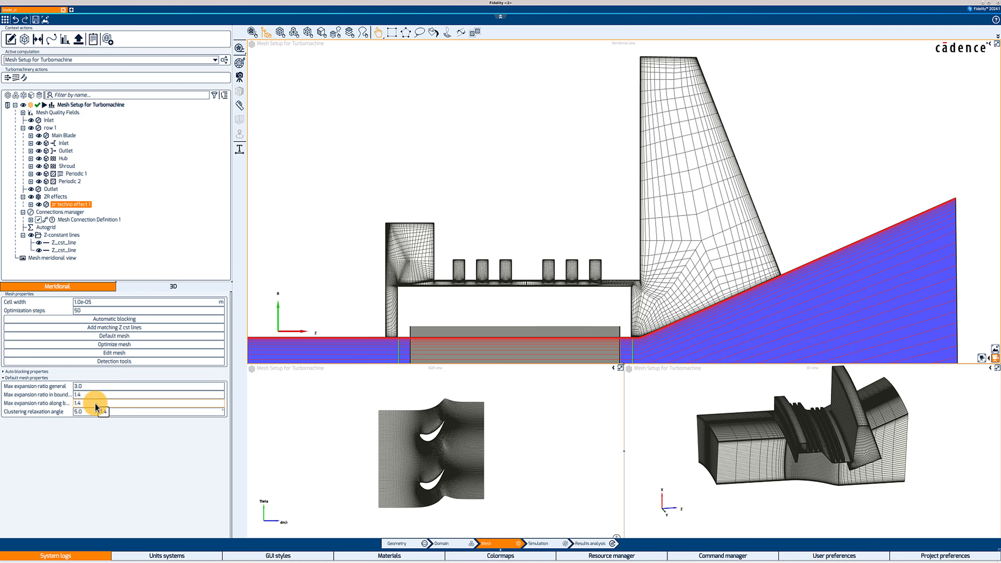
left_click(113, 333)
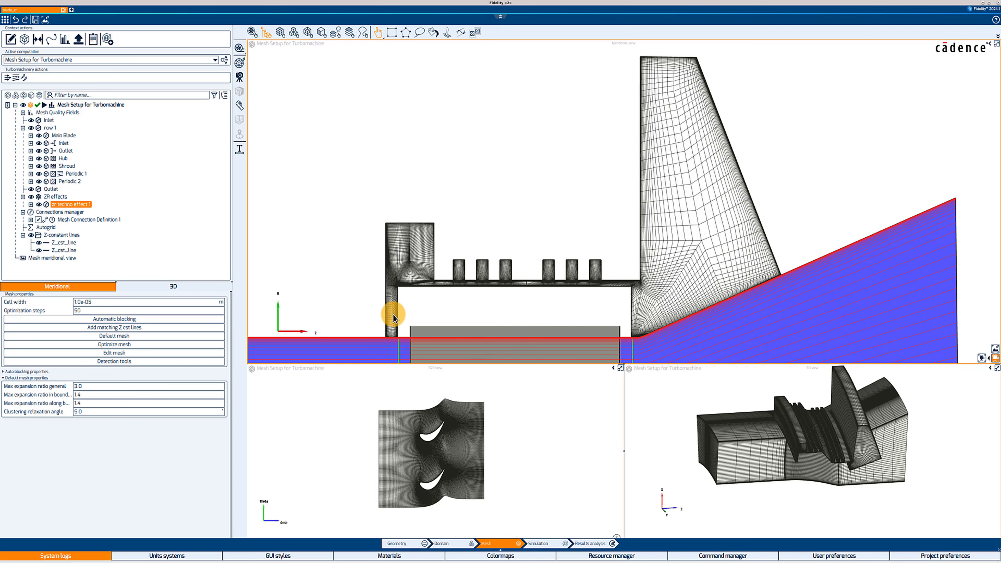
left_click(90, 403)
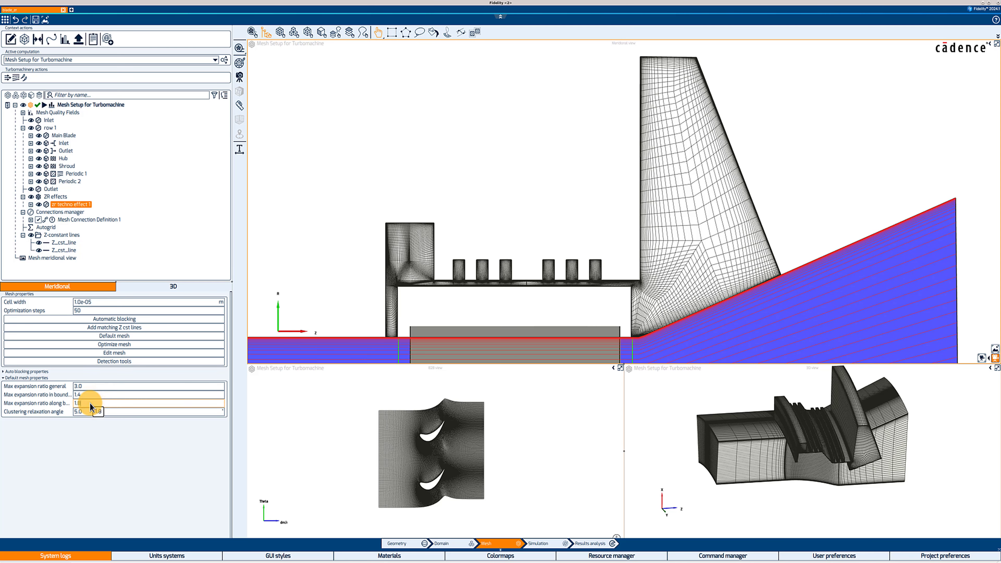
left_click(118, 337)
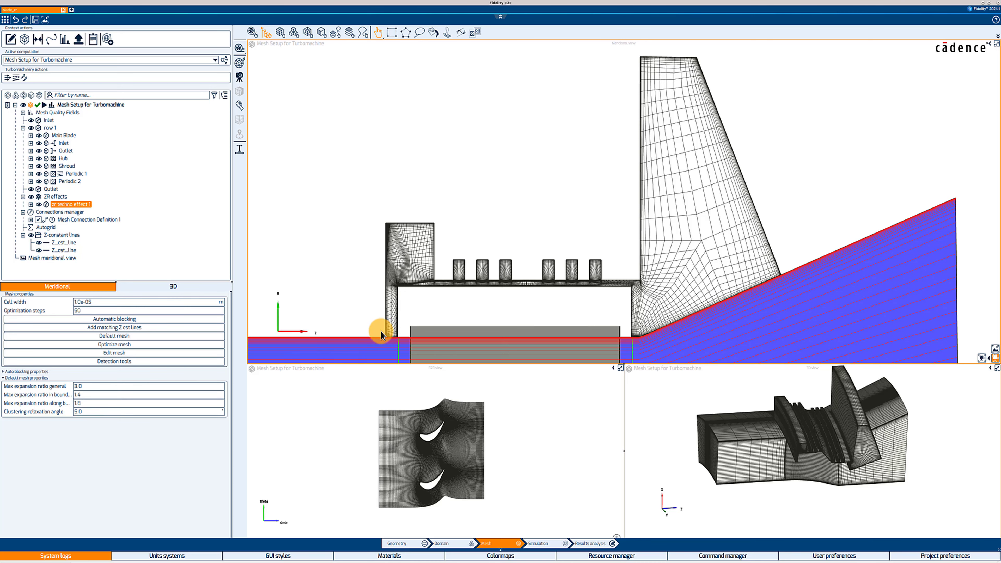
- Set the clustering relaxation angle to 0 and regenerate the default mesh
scroll(382, 331, "up", 2)
scroll(398, 332, "up", 5)
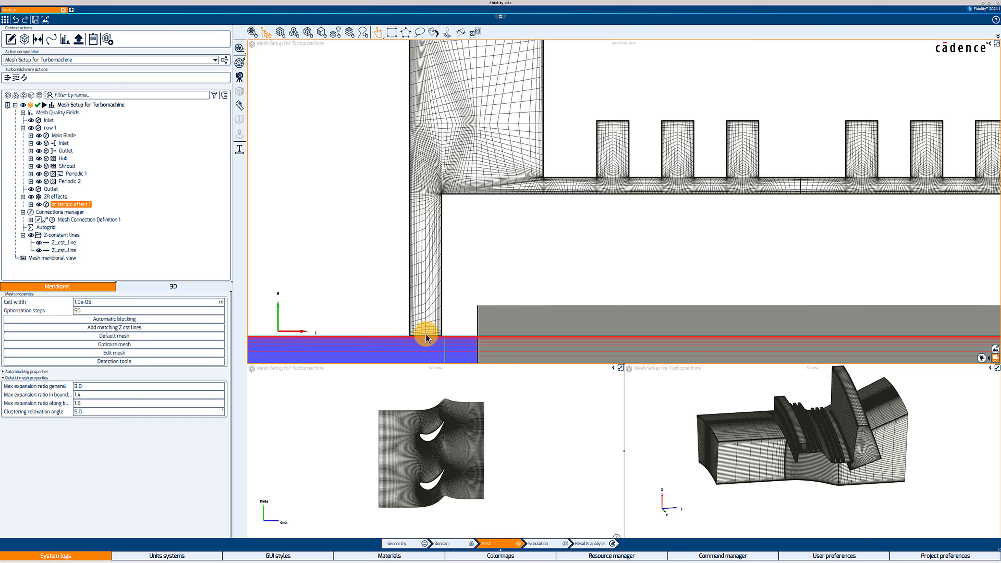
left_click(121, 412)
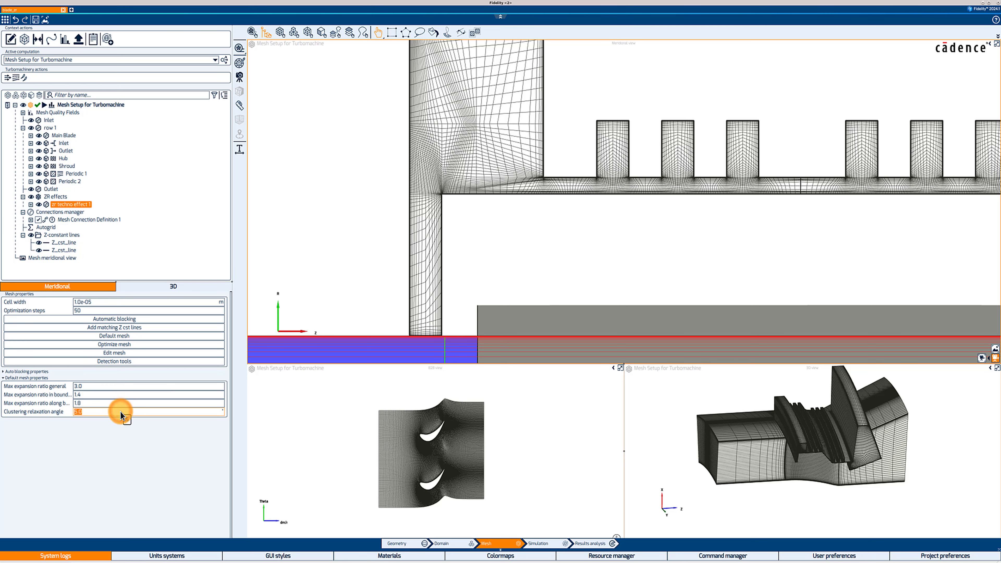
type("0")
left_click(116, 335)
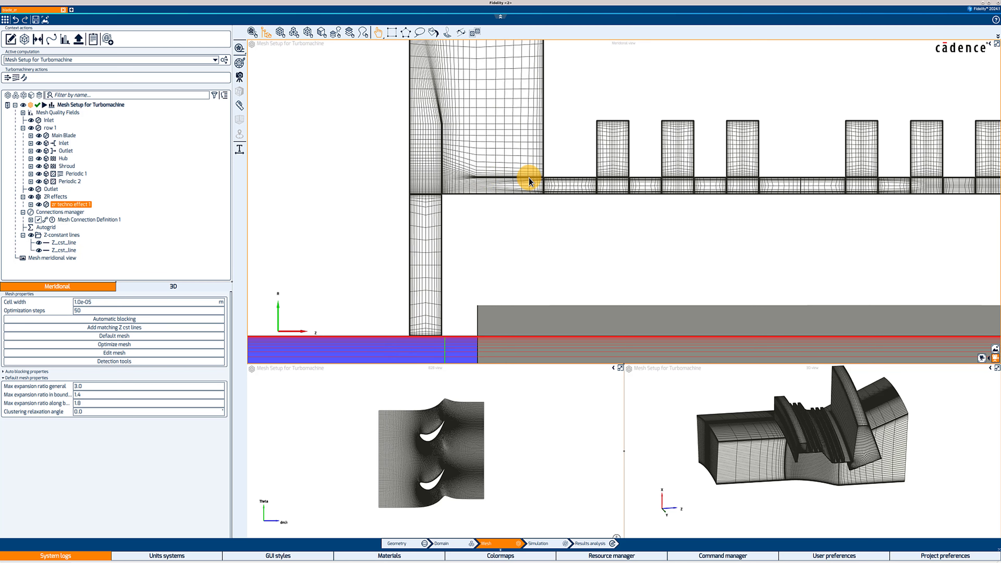
- Set the optimization steps to 200 and optimize the mesh of the ZR effect
left_click(115, 320)
double_click(93, 310)
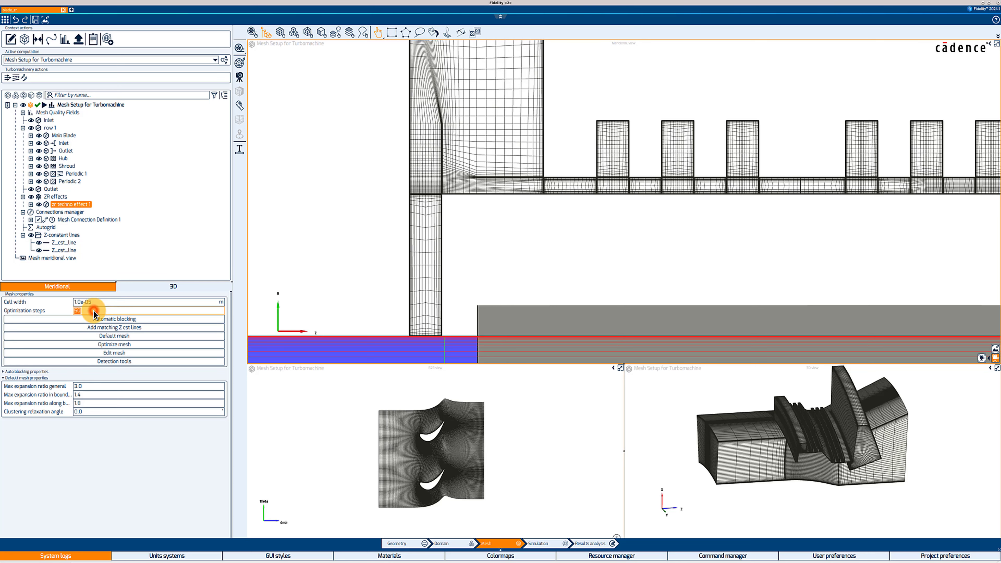
type("200")
left_click(122, 345)
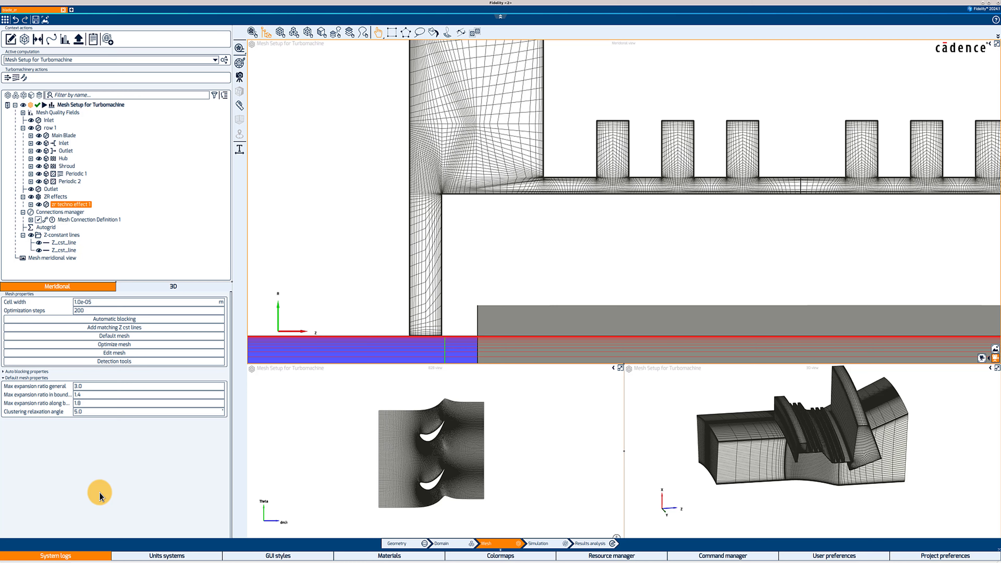
- Open the 2D mesh of the ZR effect for editing
scroll(613, 257, "down", 3)
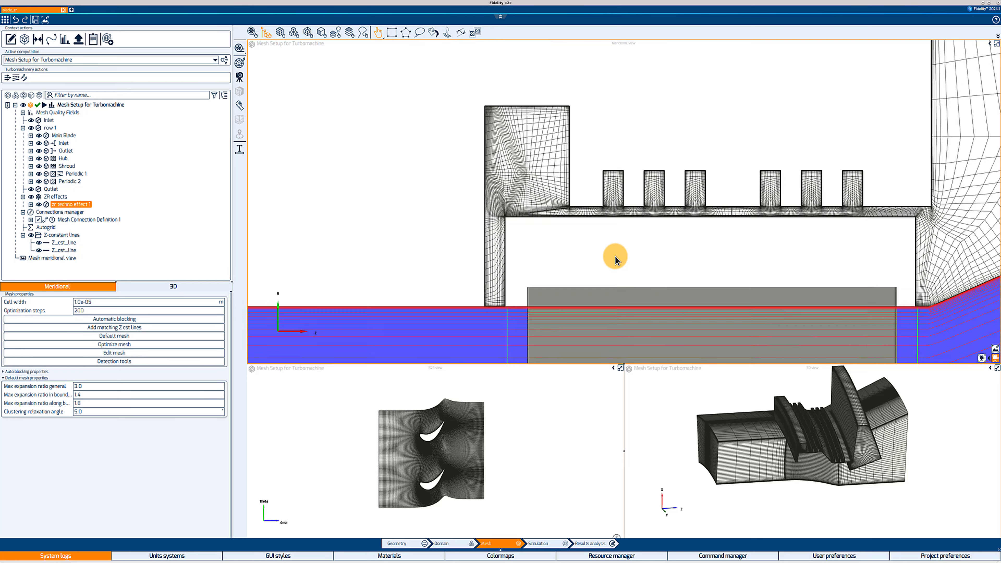
scroll(615, 256, "down", 5)
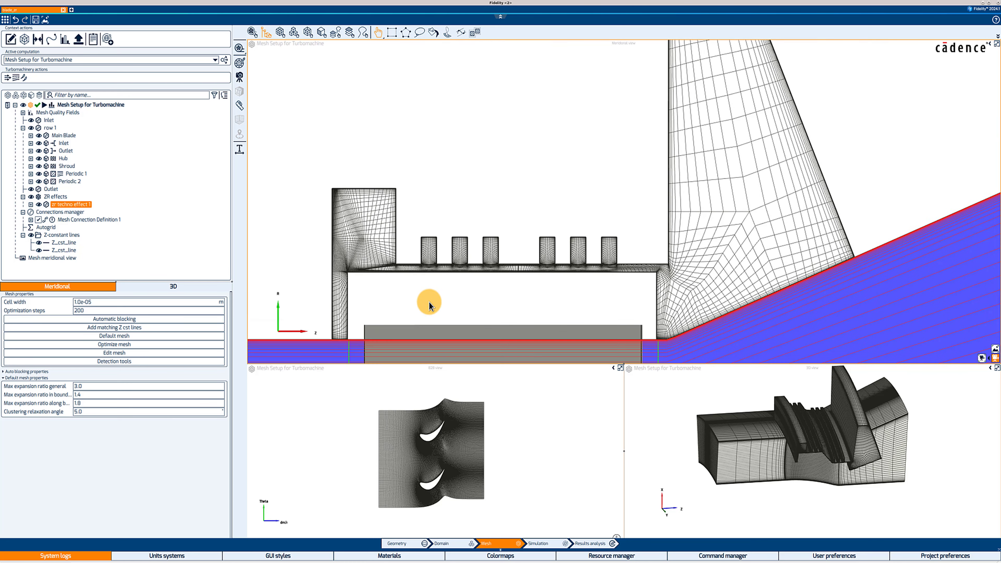
scroll(429, 302, "down", 2)
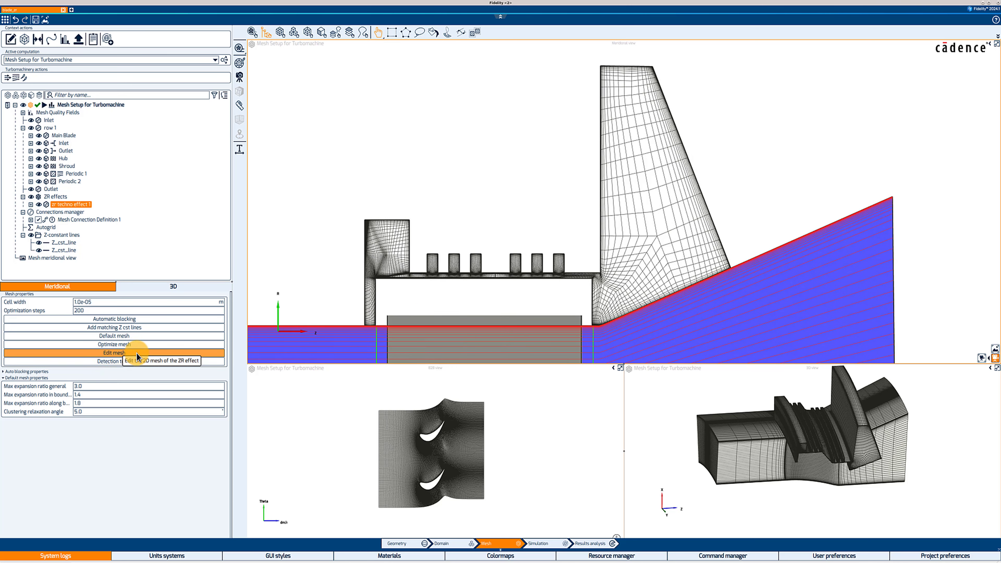
left_click(94, 353)
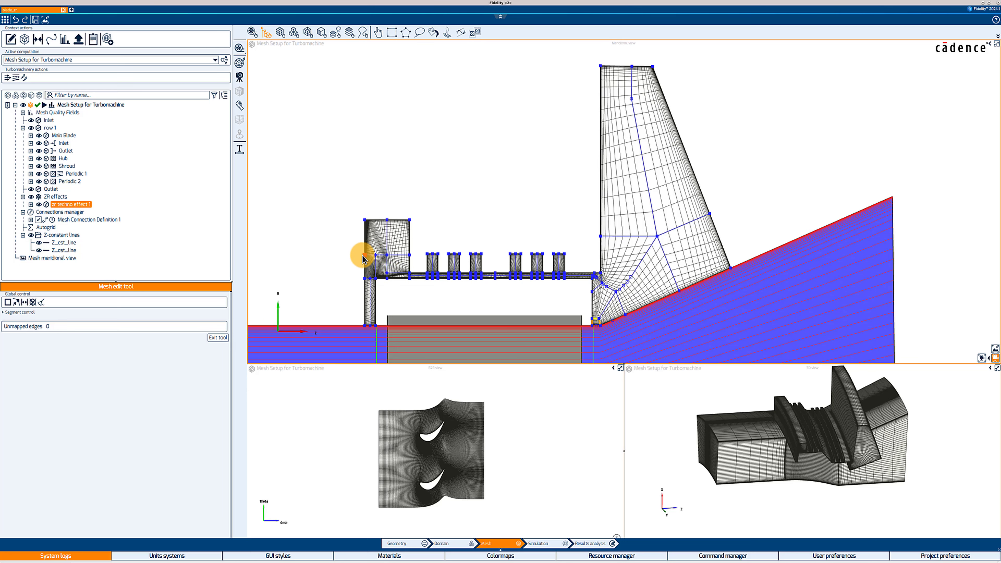
left_click_drag(362, 258, 386, 235)
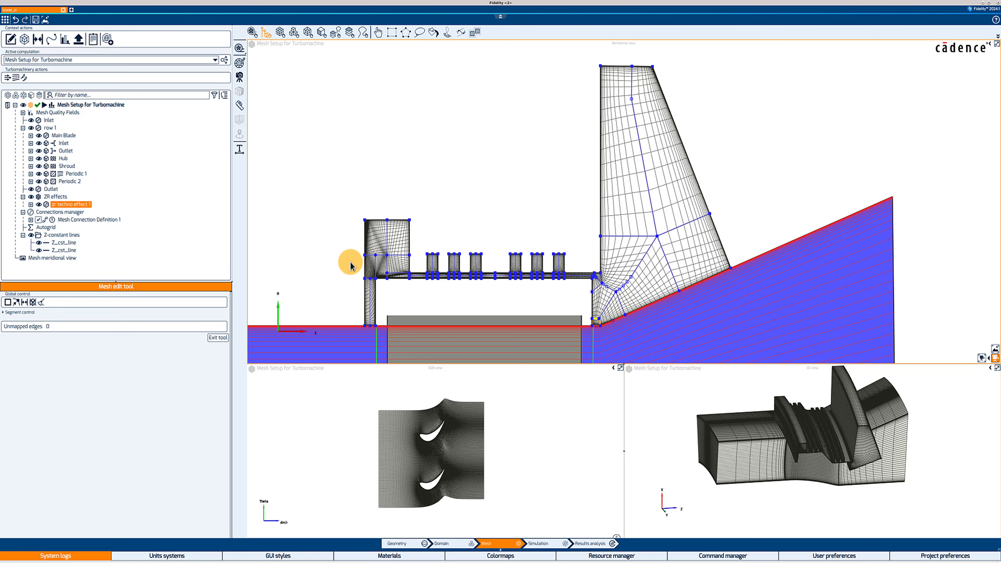
- Apply 33 points to the right half of the upstream cavity's upper edge, with propagation enabled
scroll(404, 237, "up", 1)
scroll(404, 237, "up", 10)
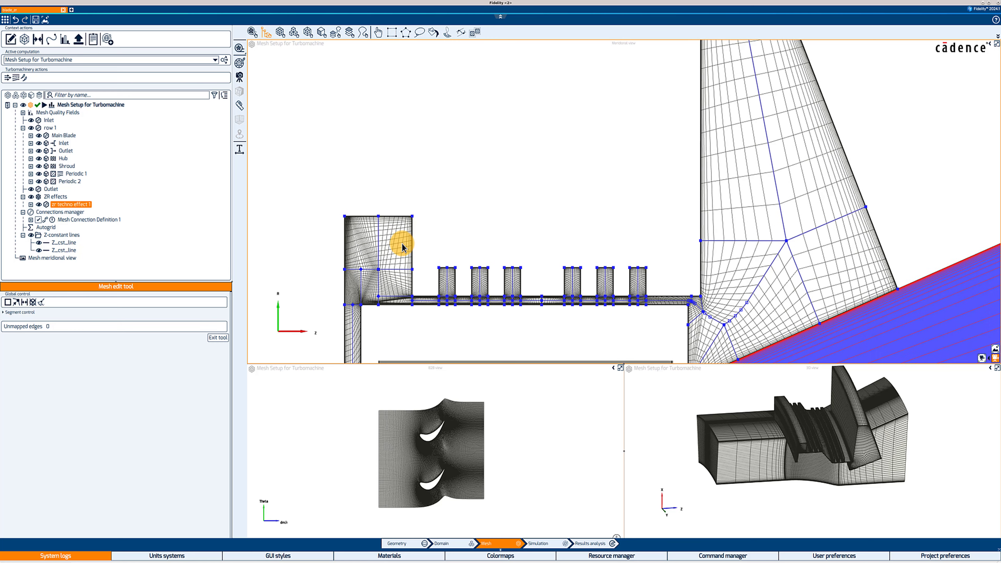
middle_click_drag(400, 261, 439, 236)
scroll(440, 236, "up", 2)
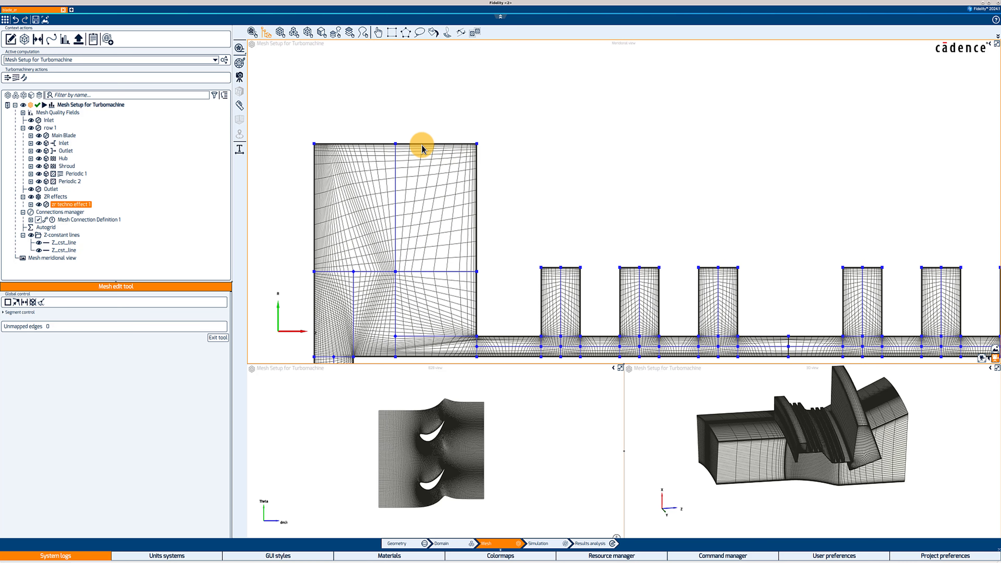
left_click(423, 144)
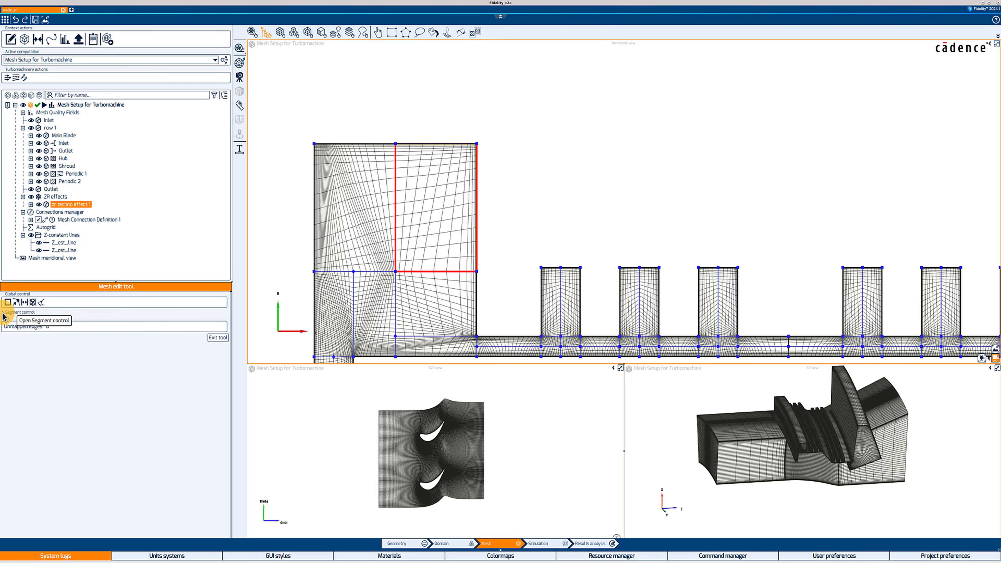
left_click(18, 313)
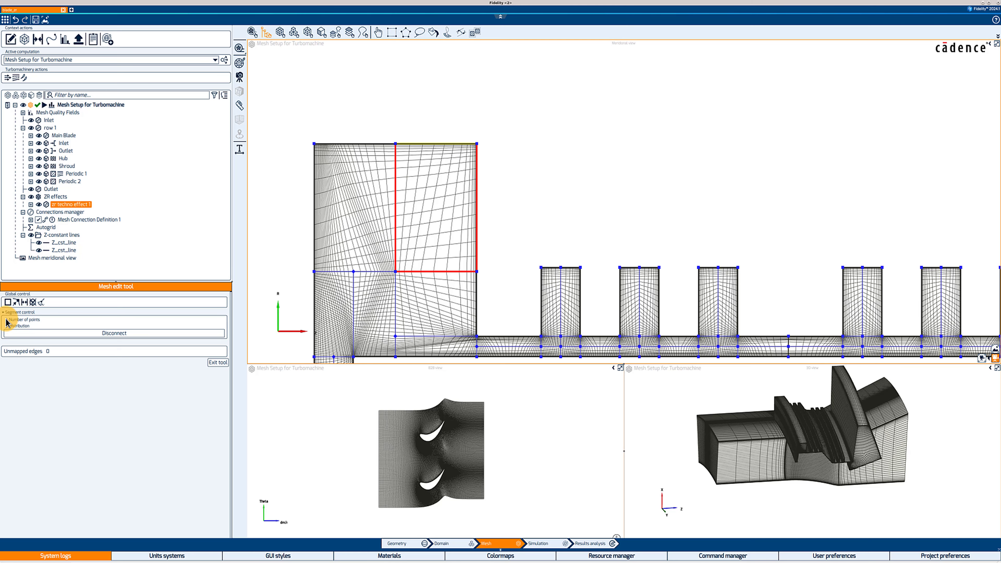
left_click(8, 319)
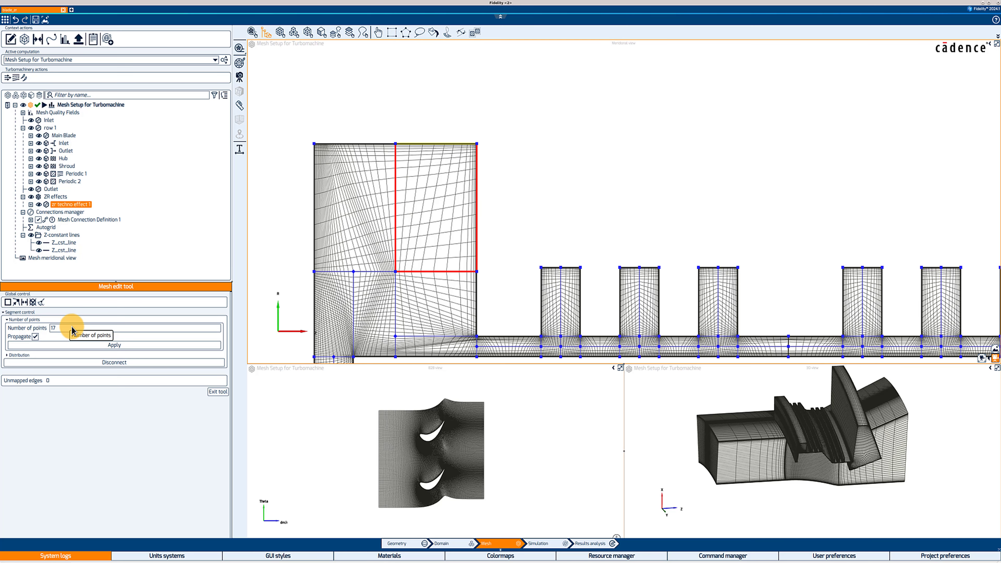
double_click(64, 330)
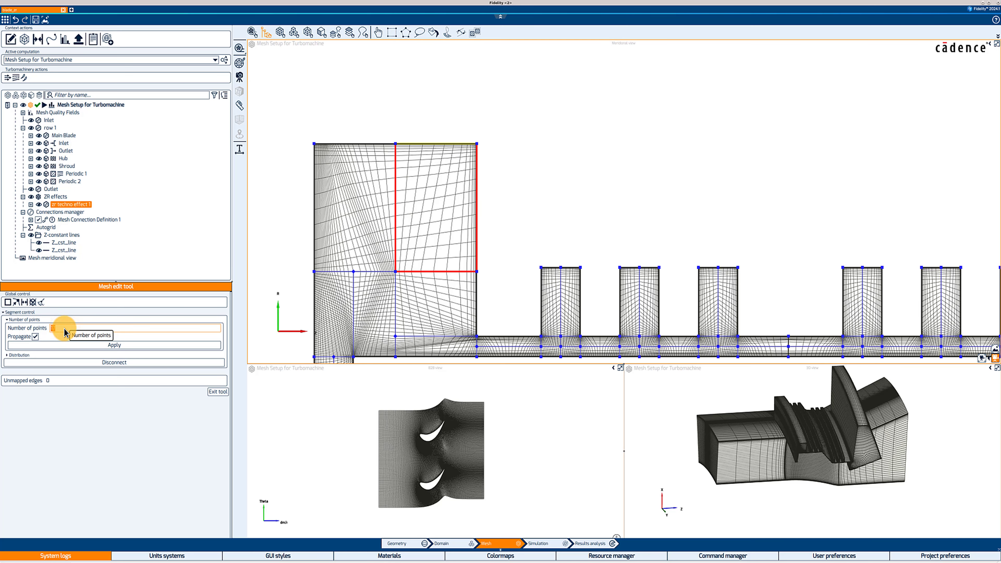
type("33")
left_click(83, 346)
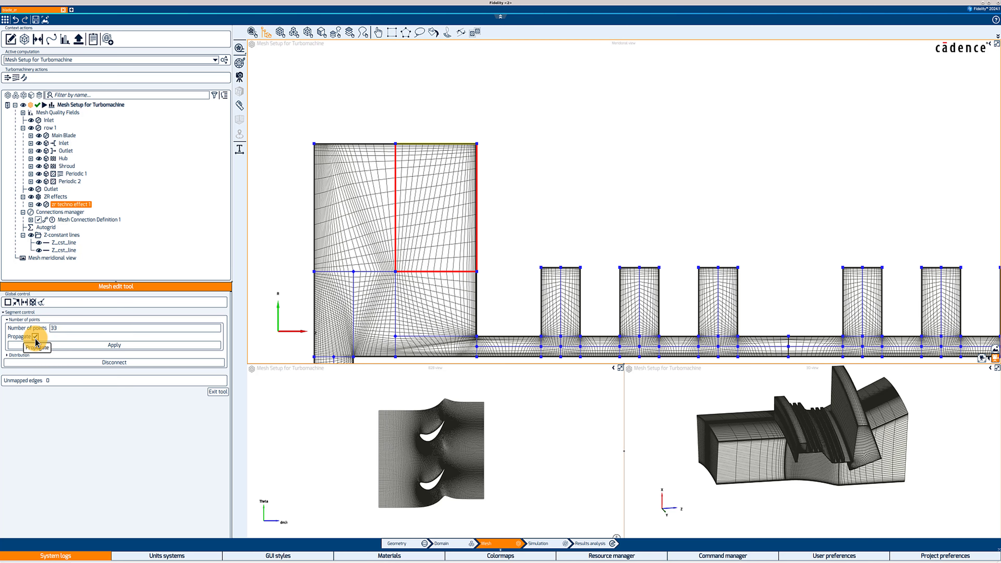
- Apply an "At both ends 2" distribution with a start spacing of 0.003 m to the selected edge segment
left_click(7, 355)
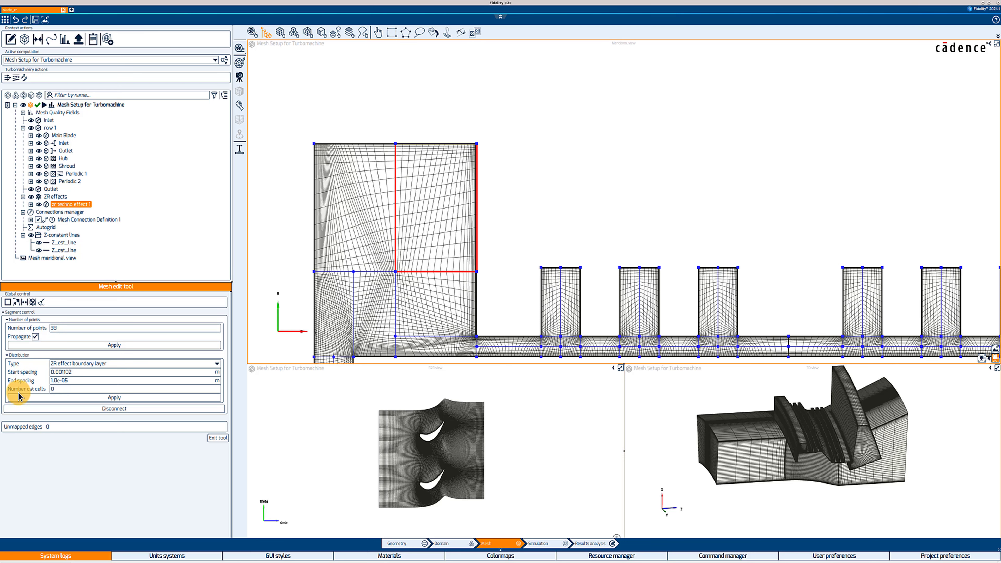
left_click(74, 381)
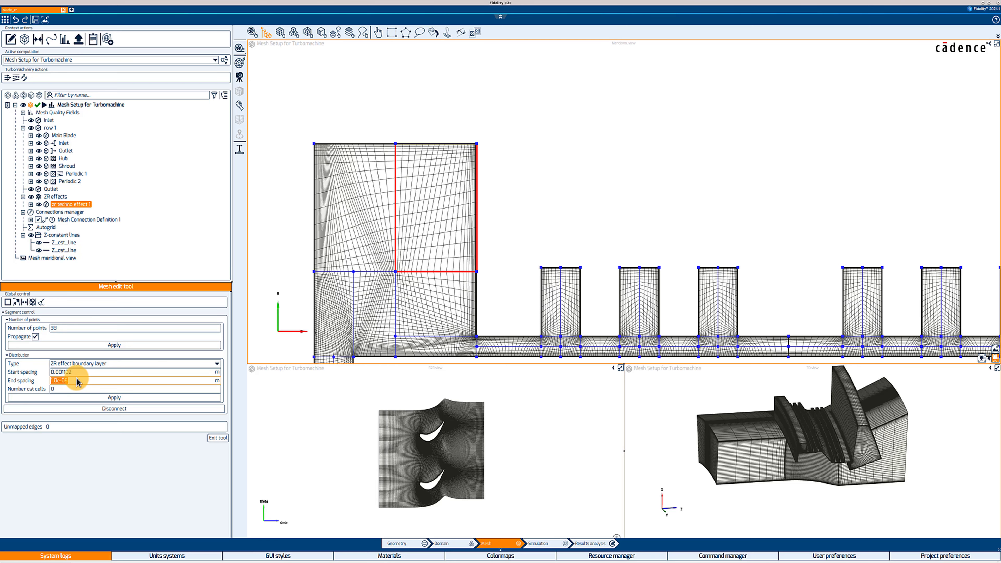
left_click(80, 362)
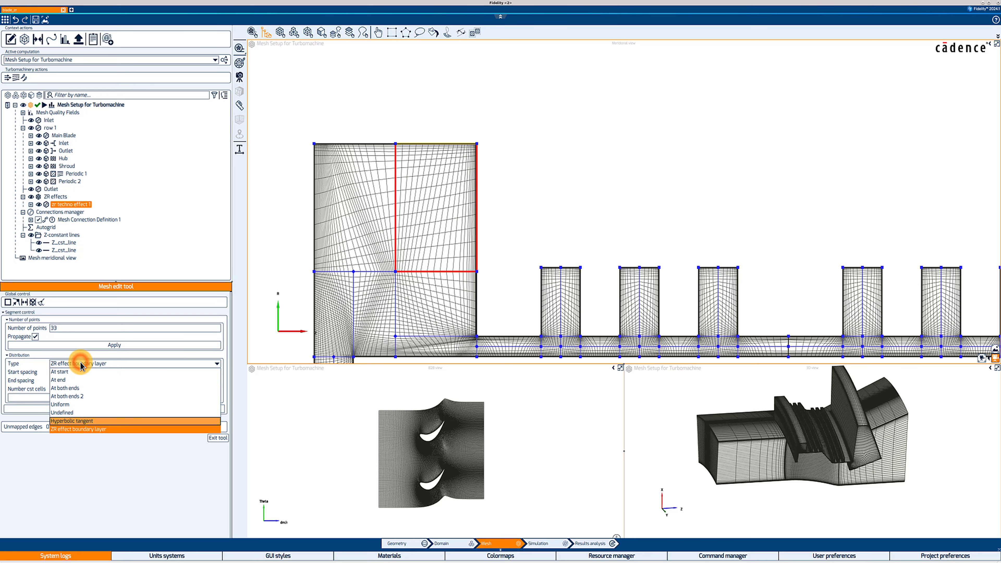
left_click(69, 397)
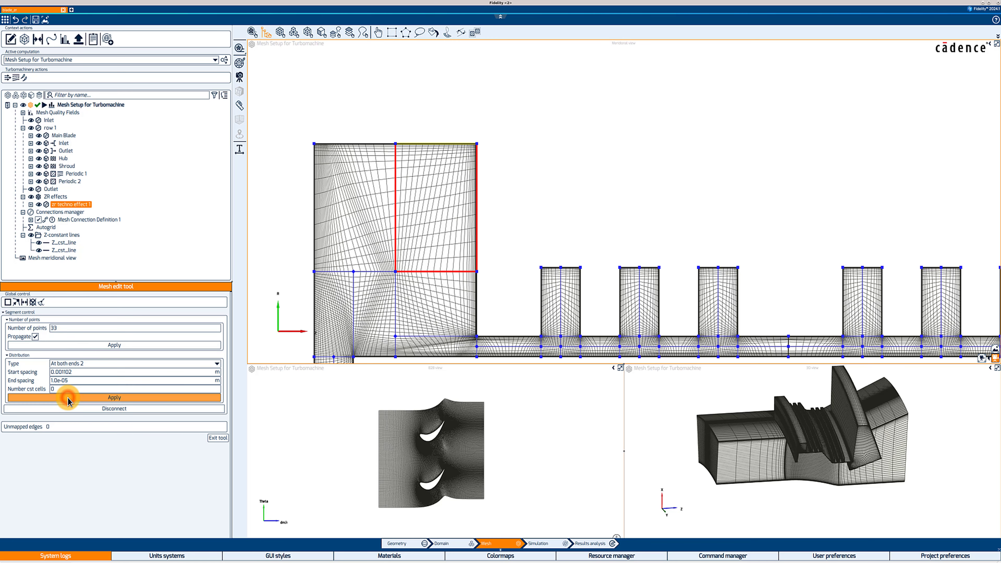
double_click(79, 373)
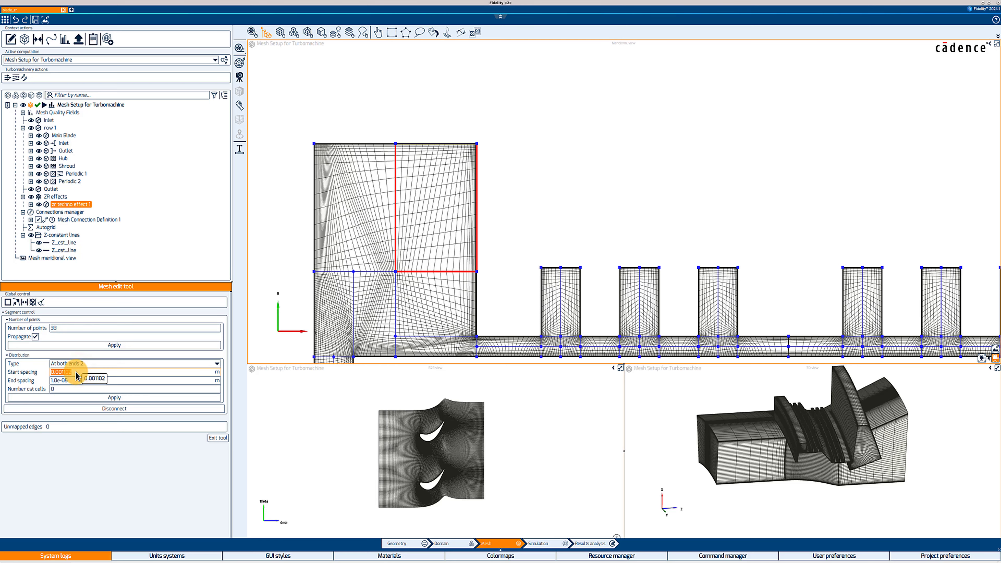
left_click(75, 372)
left_click(72, 398)
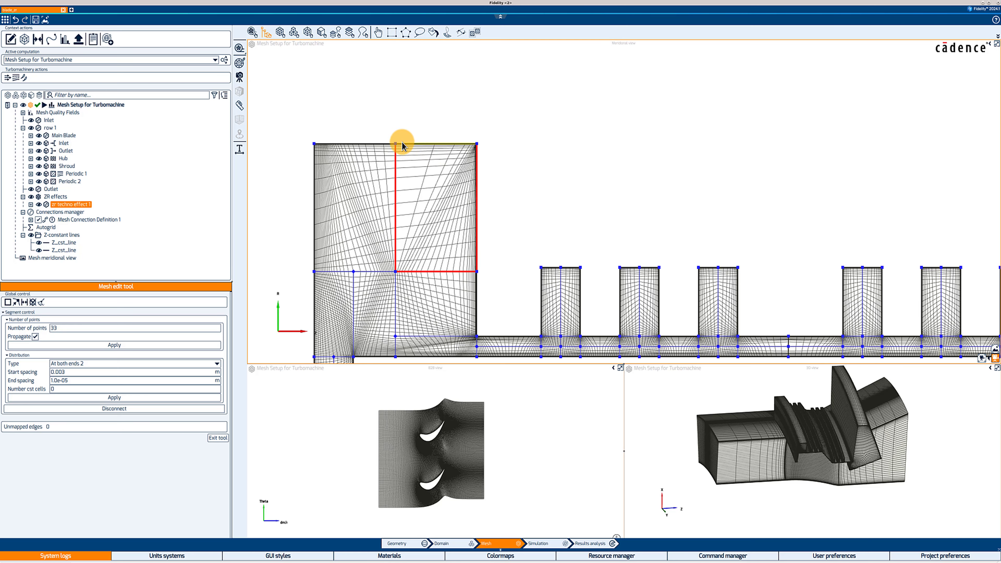
- Set the selected edge segment's start spacing to 0.0003 m and apply the distribution
left_click(70, 372)
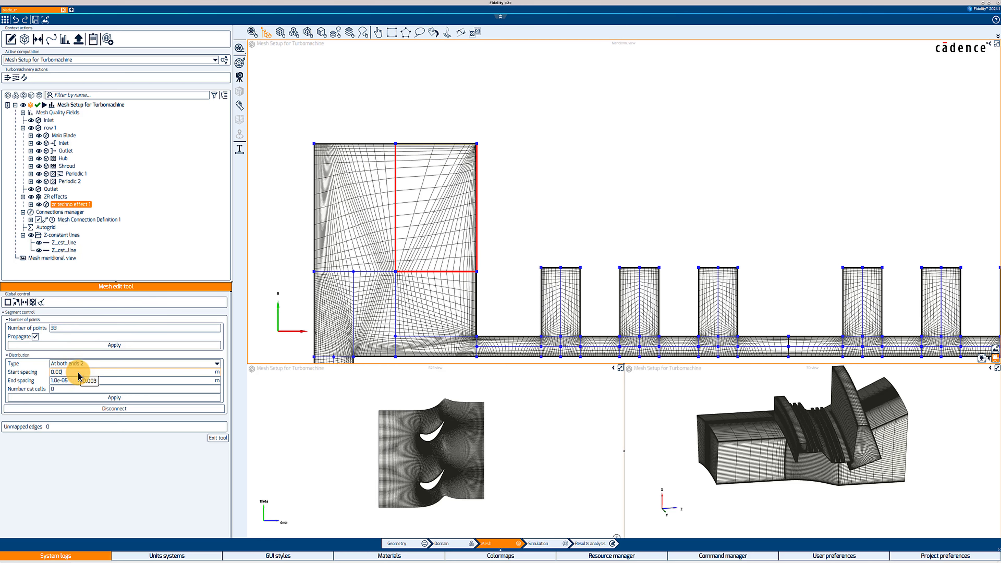
left_click(81, 397)
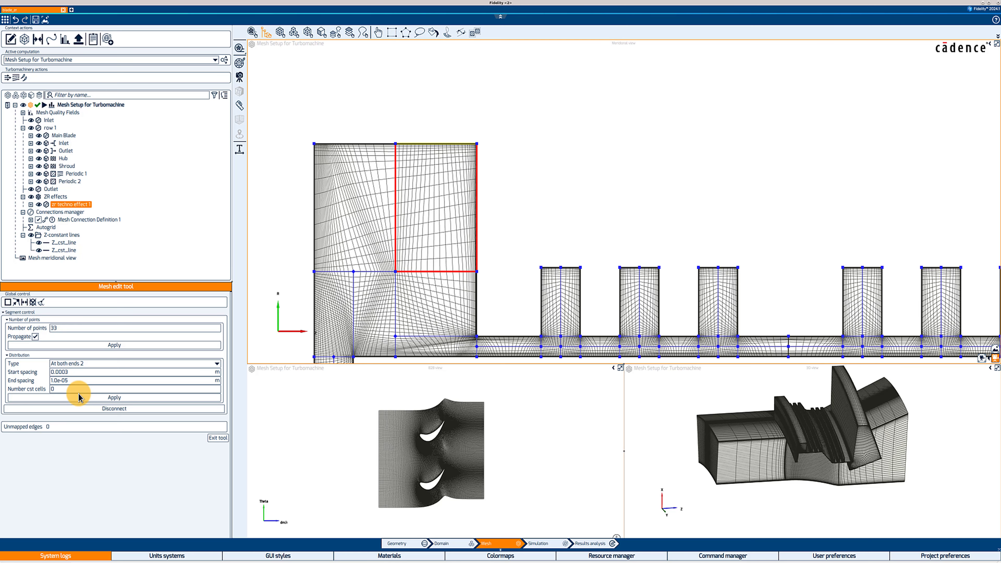
left_click(80, 396)
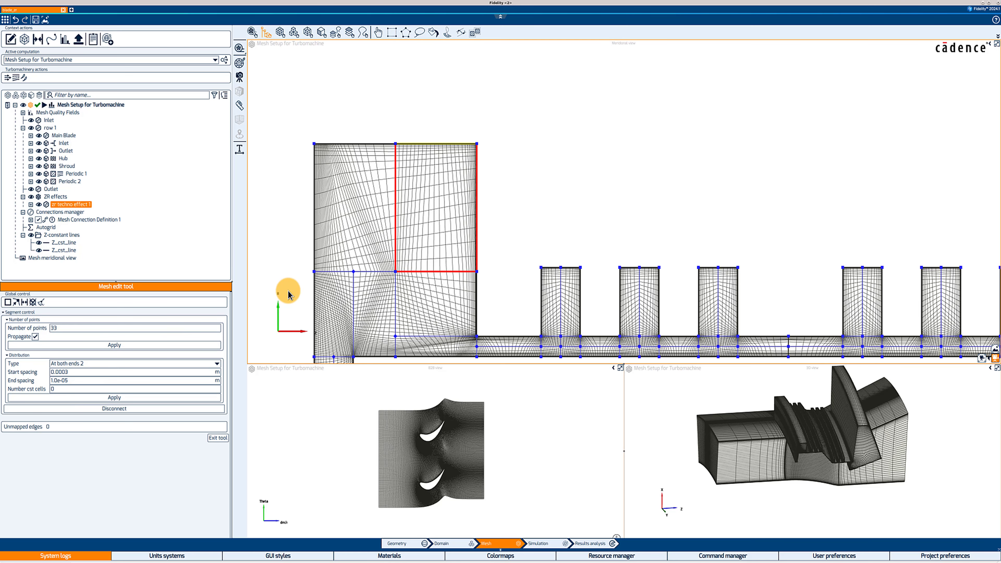
- Select the inner edge of the large downstream cavity with its adjacent downstream upper face, and delete that face
scroll(496, 292, "down", 3)
scroll(453, 253, "down", 1)
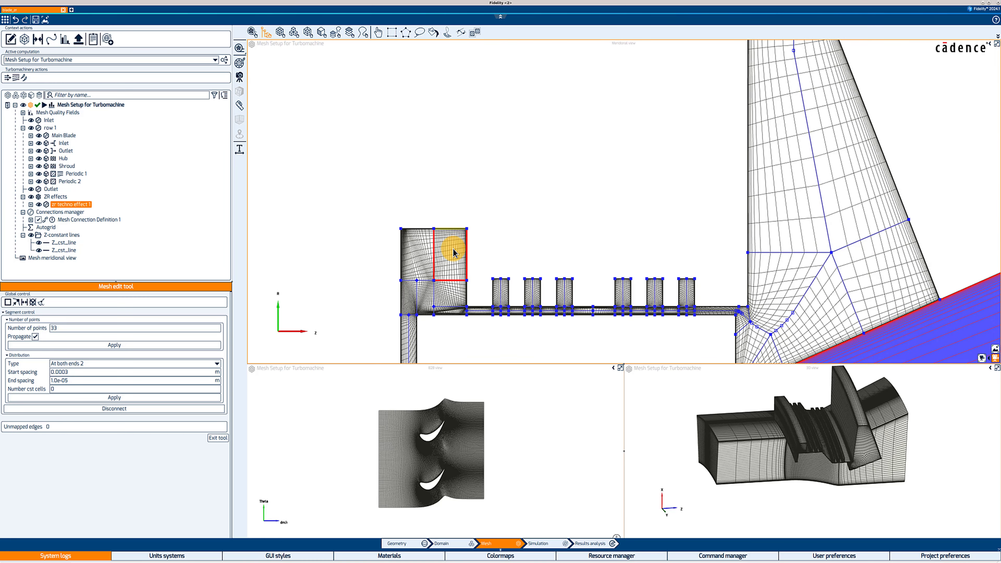
middle_click_drag(666, 224, 420, 261)
scroll(419, 264, "down", 3)
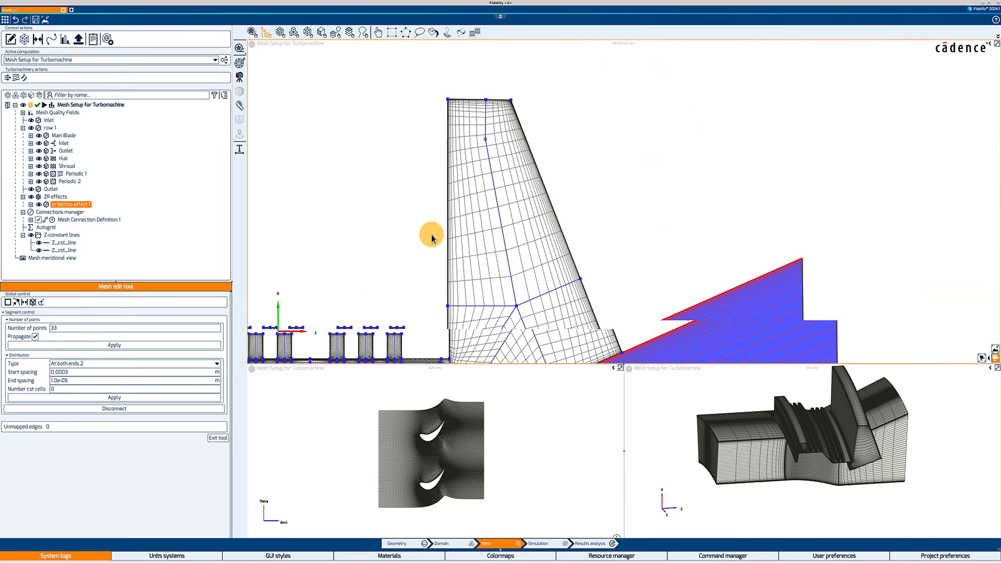
left_click(493, 200)
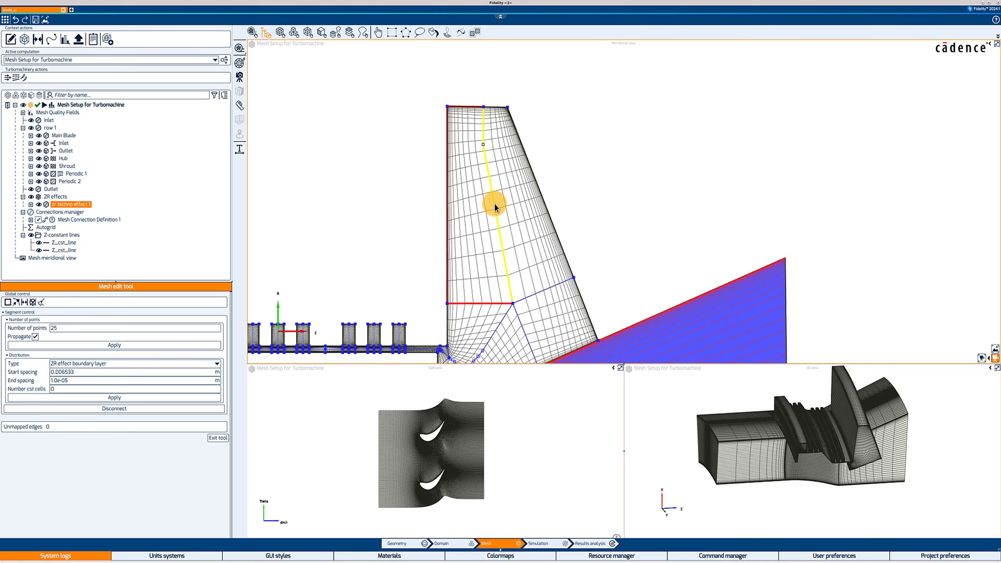
left_click(494, 203)
left_click(494, 203)
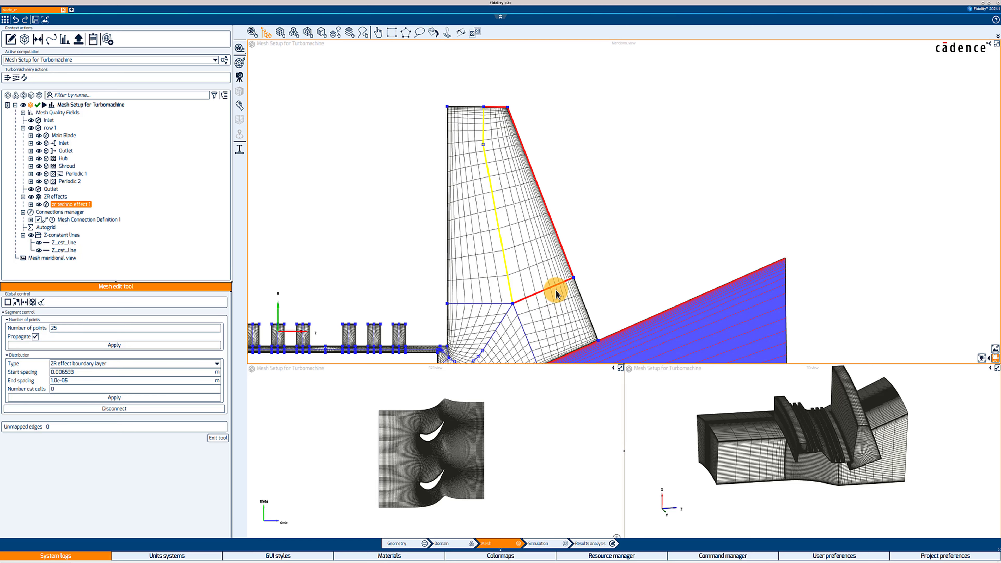
left_click(504, 256)
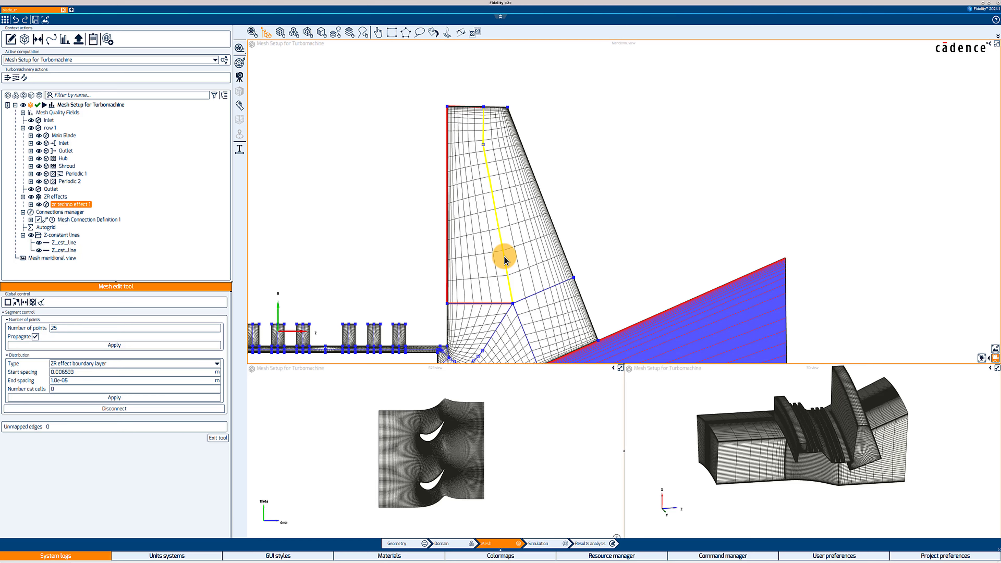
left_click(503, 256)
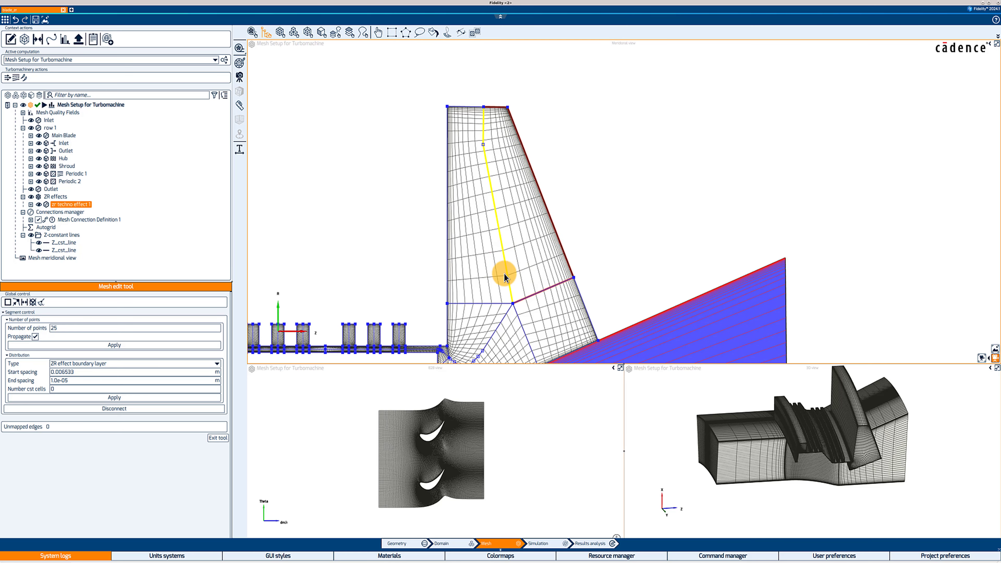
left_click(33, 303)
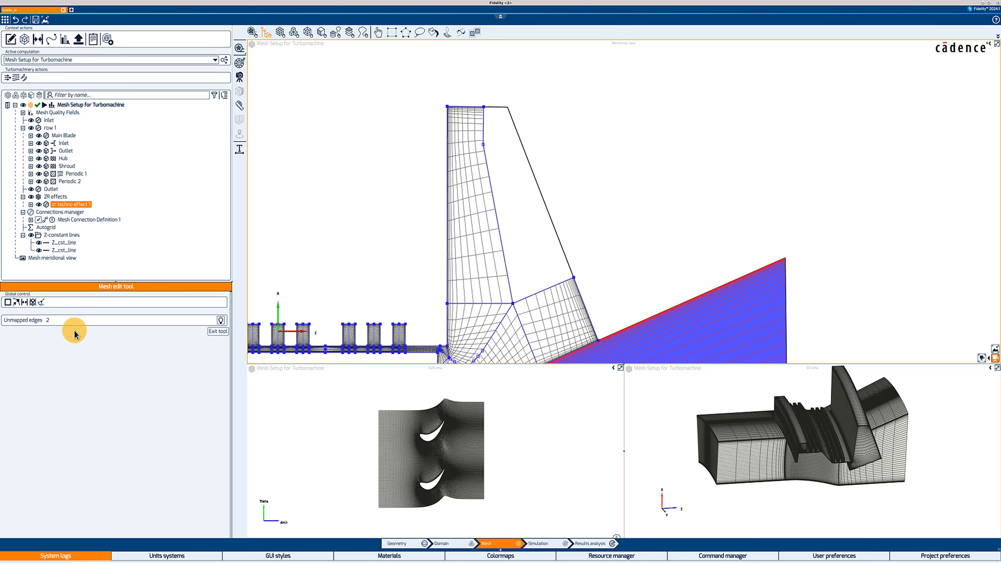
- Highlight the unmapped edges left in the downstream cavity and create a new rectangular face beside them
left_click(221, 320)
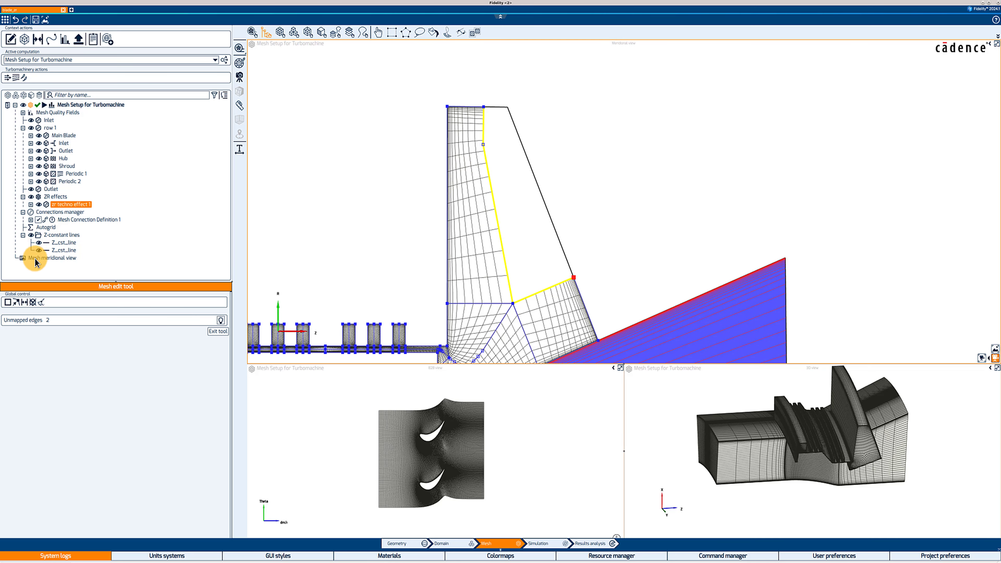
left_click(7, 306)
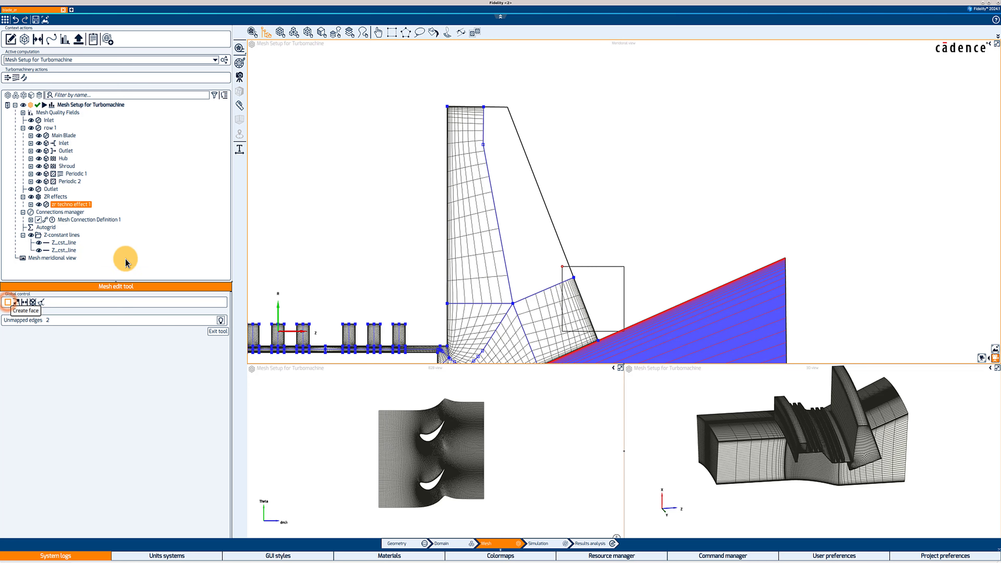
left_click(497, 90)
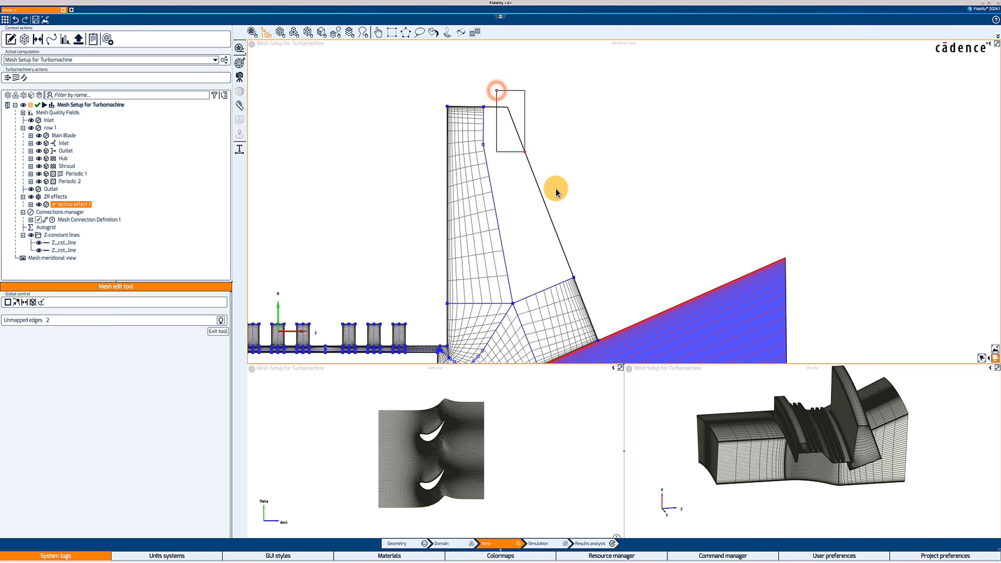
left_click(572, 198)
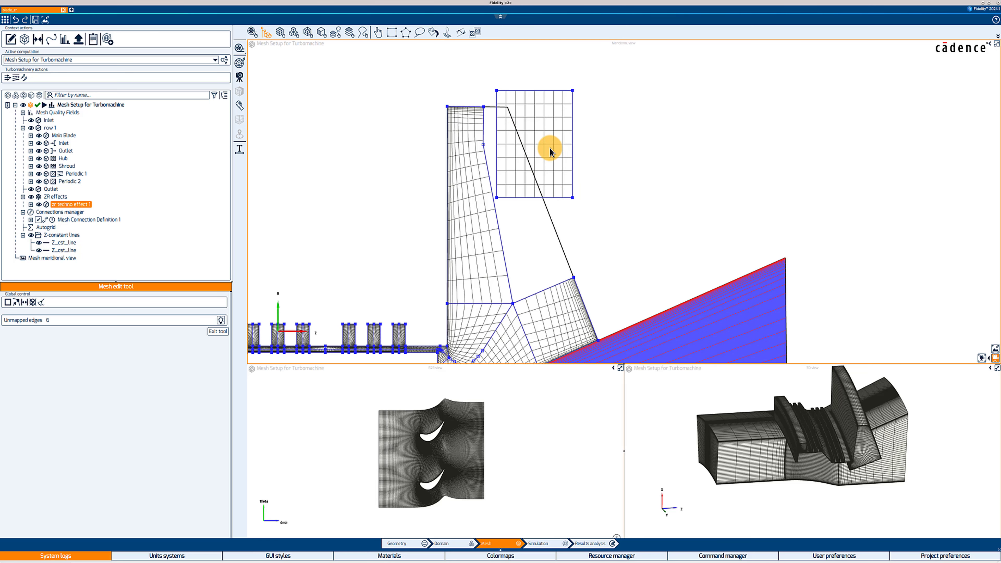
- Move the four corners of the new face onto the existing block vertices and the cavity's upper downstream corner
left_click(496, 197)
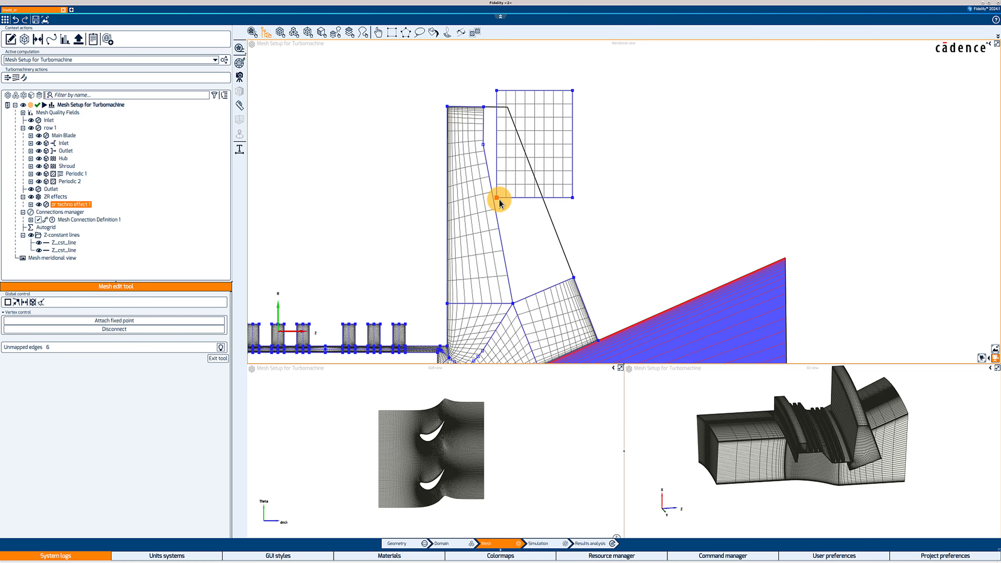
left_click_drag(496, 196, 512, 306)
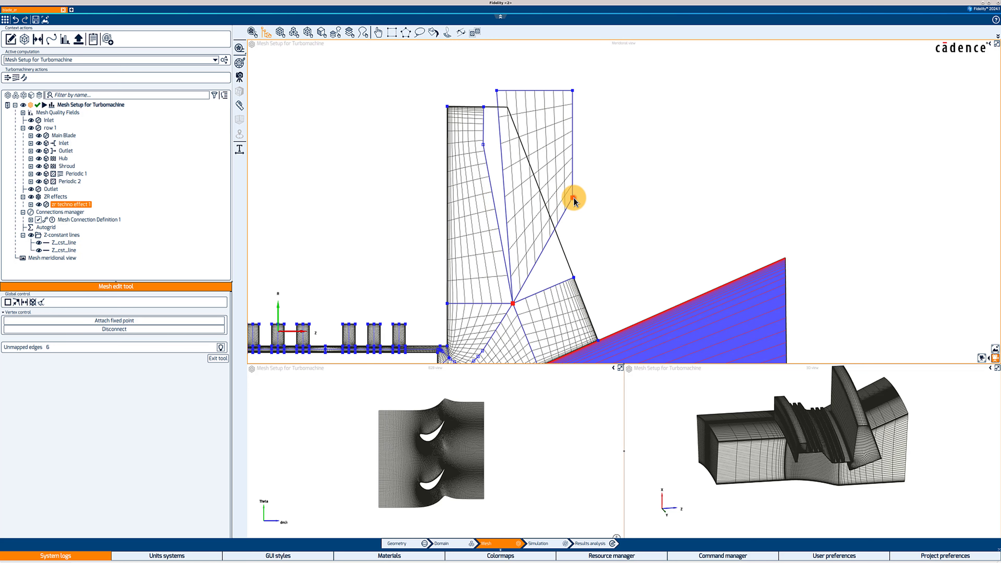
left_click_drag(572, 198, 574, 279)
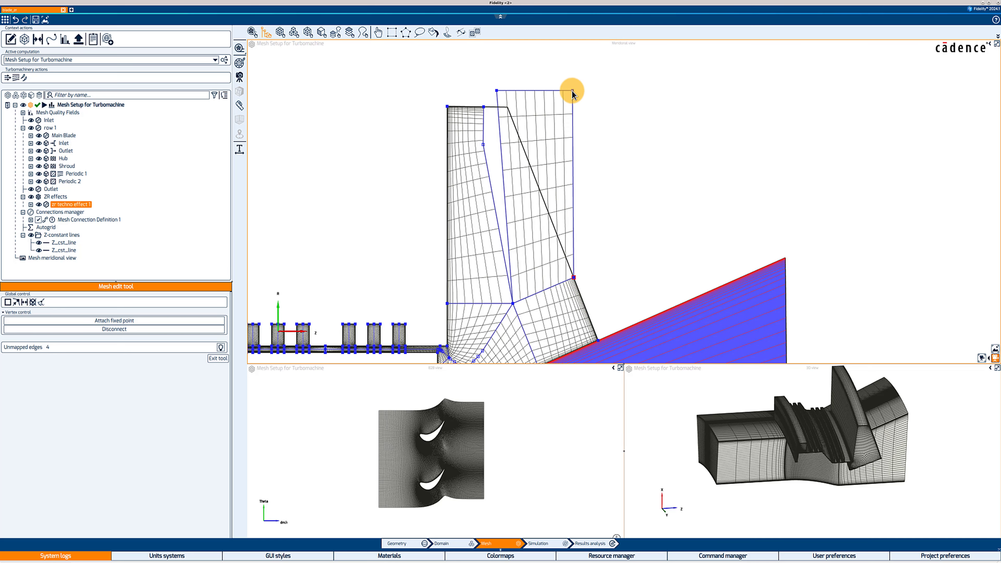
left_click_drag(572, 90, 507, 110)
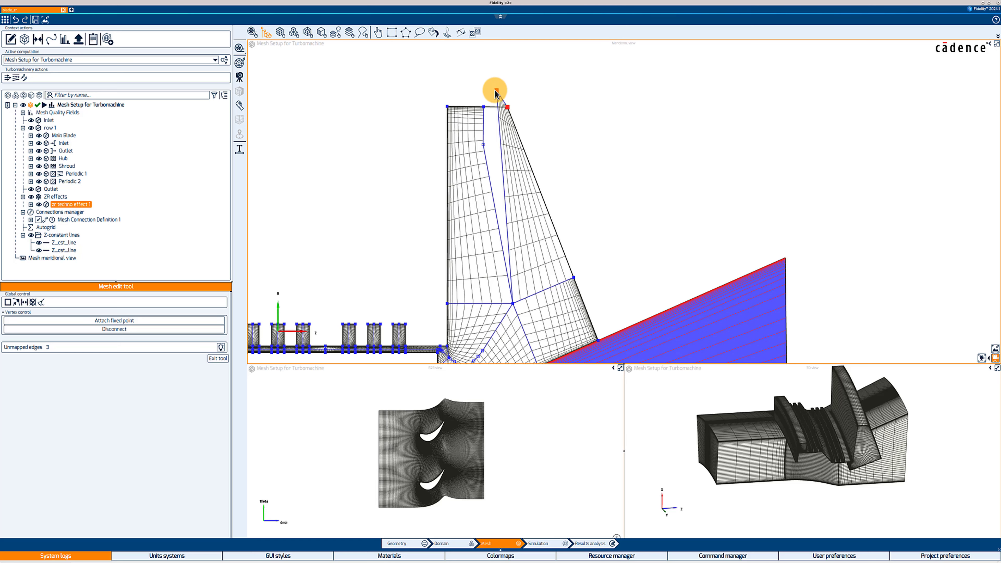
left_click_drag(498, 91, 486, 108)
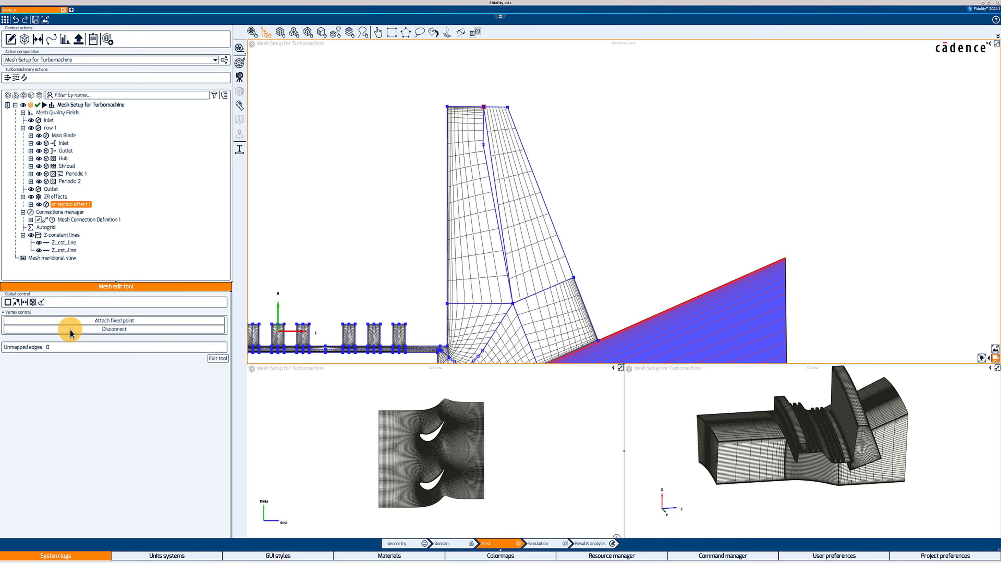
- Insert a vertex on the new face's inner edge and snap it to the neighbouring edge's intermediate vertex
left_click(16, 305)
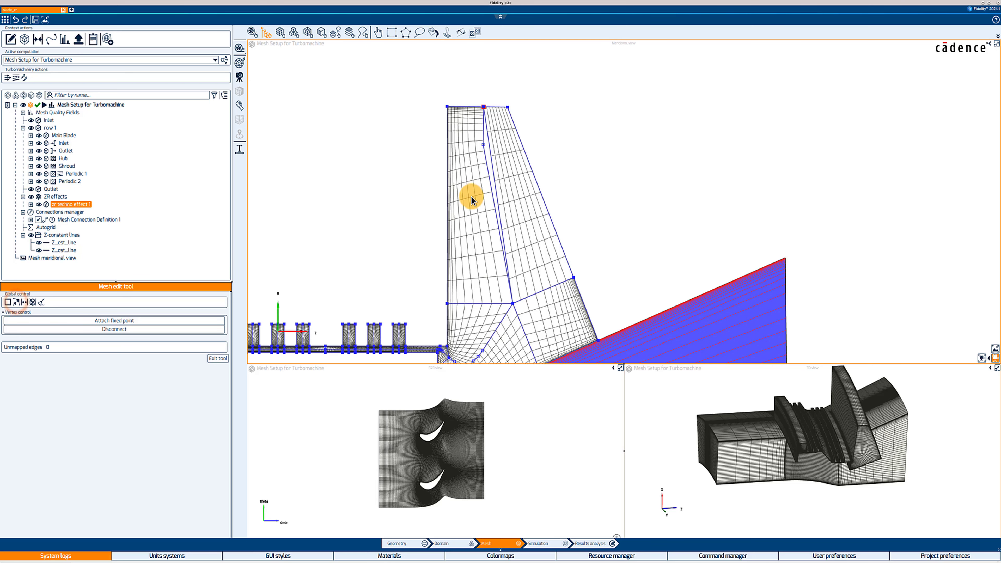
left_click(493, 161)
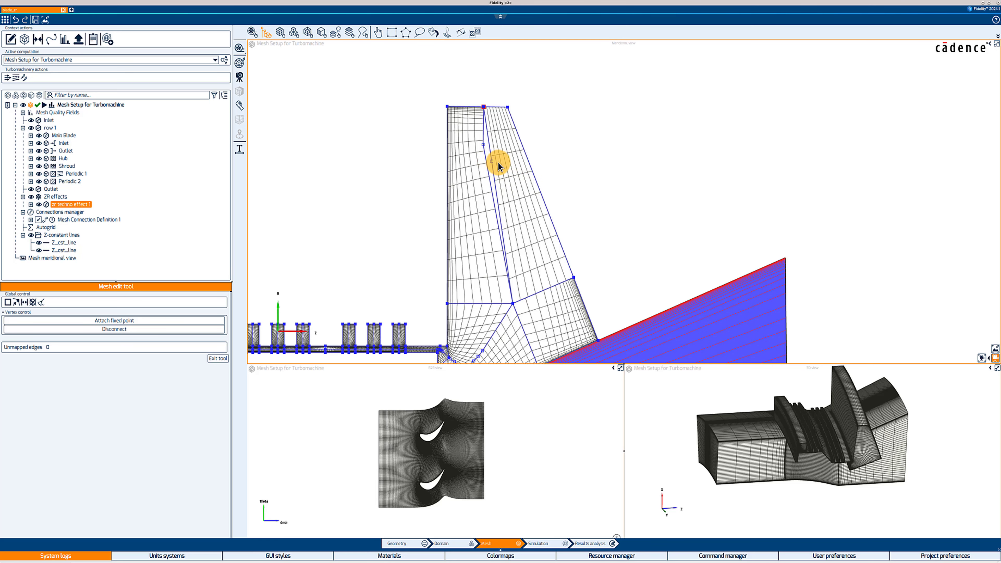
left_click_drag(489, 159, 484, 143)
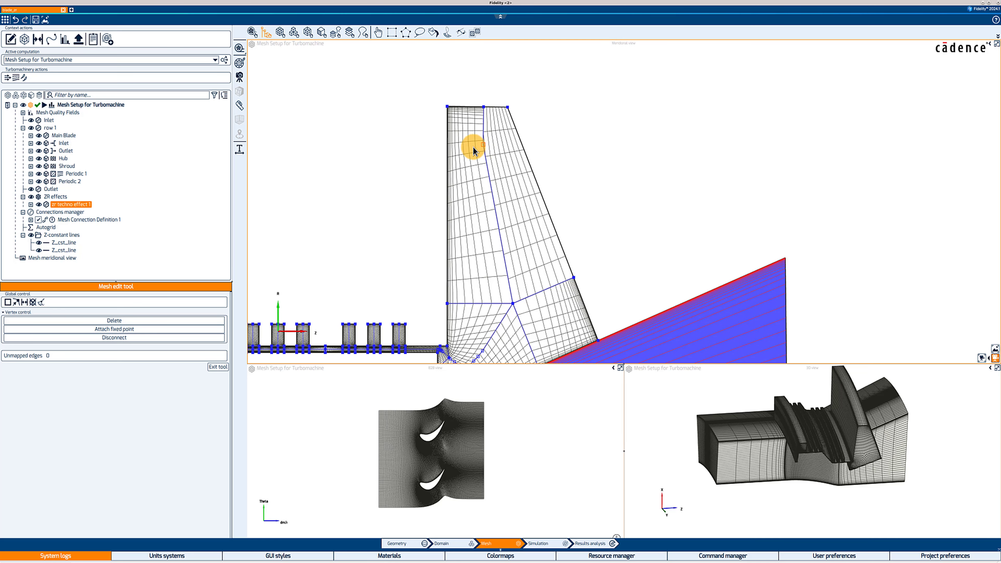
- Leave the mesh editing and compute the default mesh of the ZR effect
key("Escape")
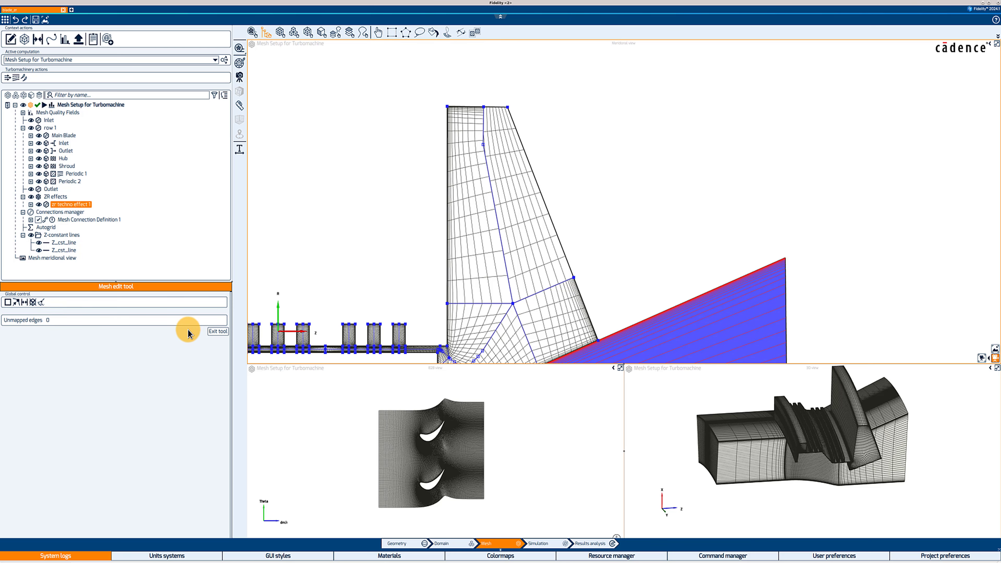
left_click(218, 332)
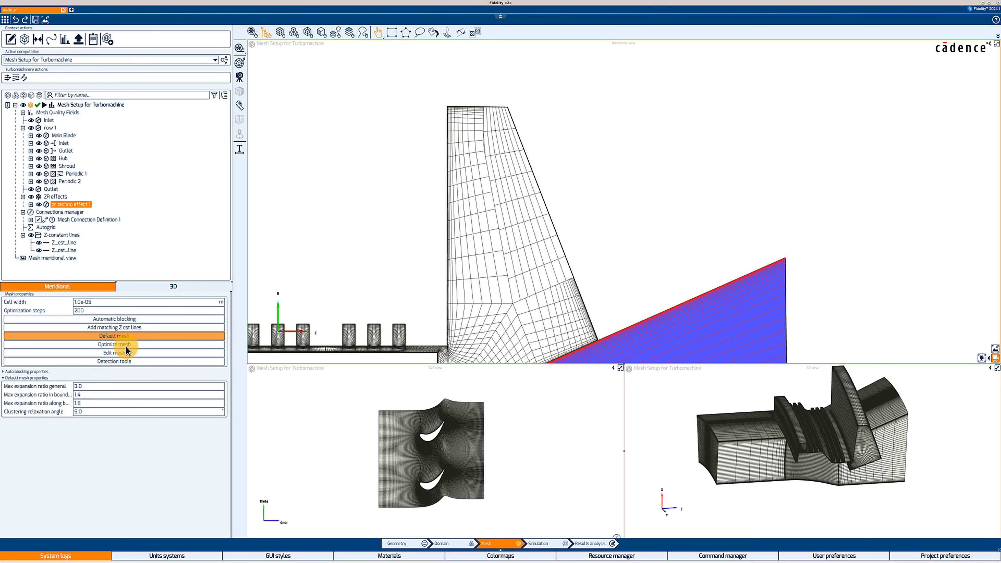
left_click(96, 334)
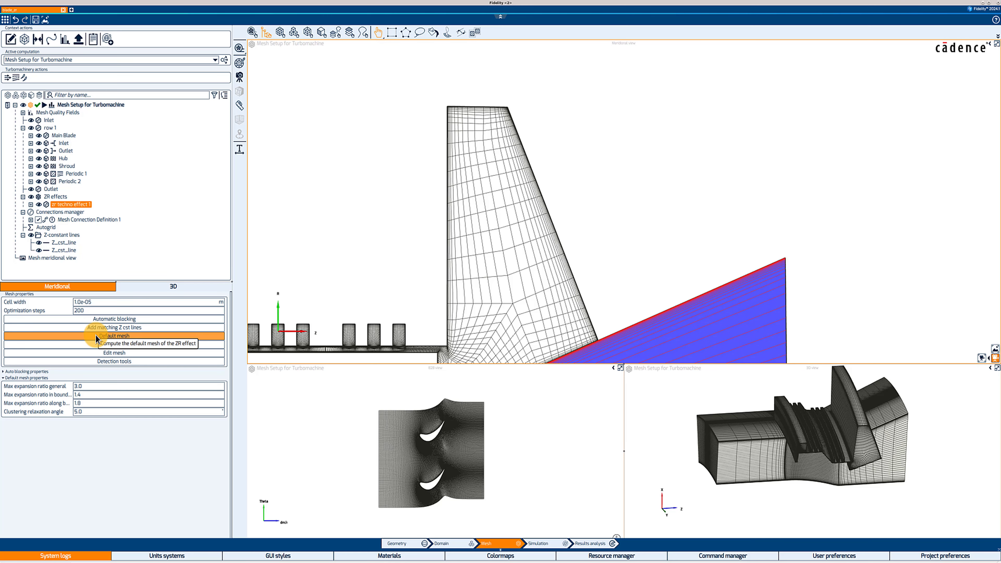
scroll(394, 223, "down", 3)
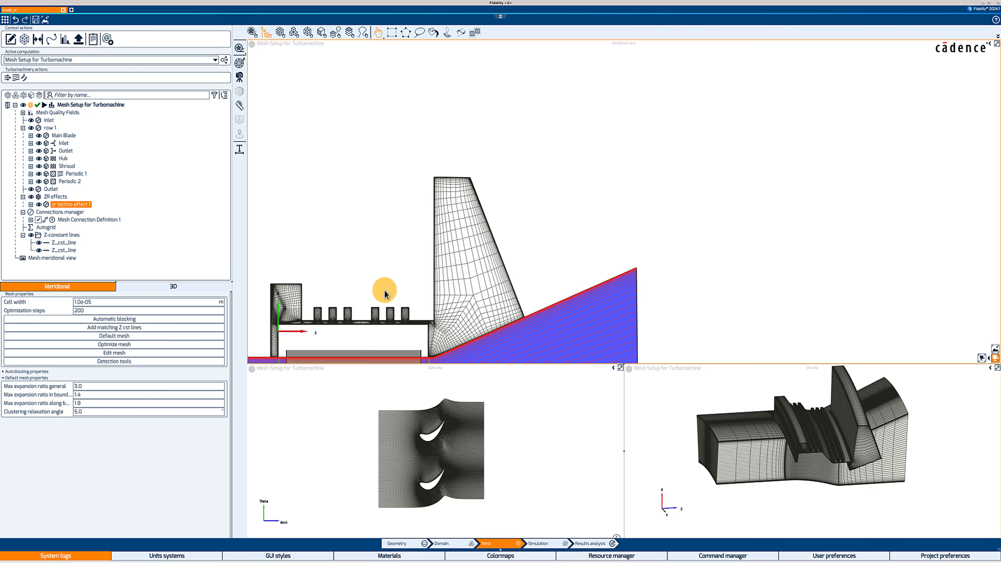
middle_click_drag(384, 224, 524, 241)
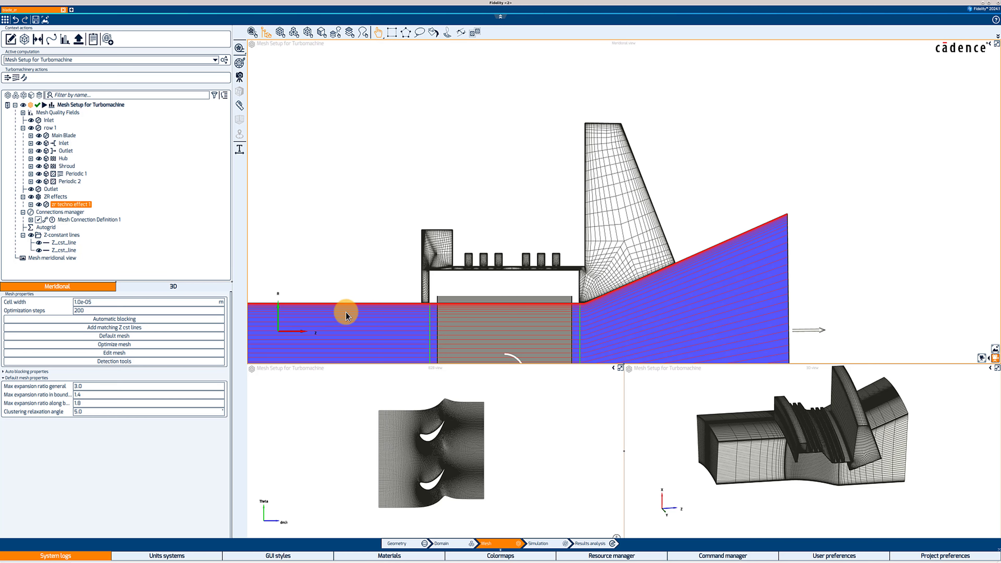
- Set the theta number of points in the ZR effect's 3D mesh properties to 133
left_click(170, 285)
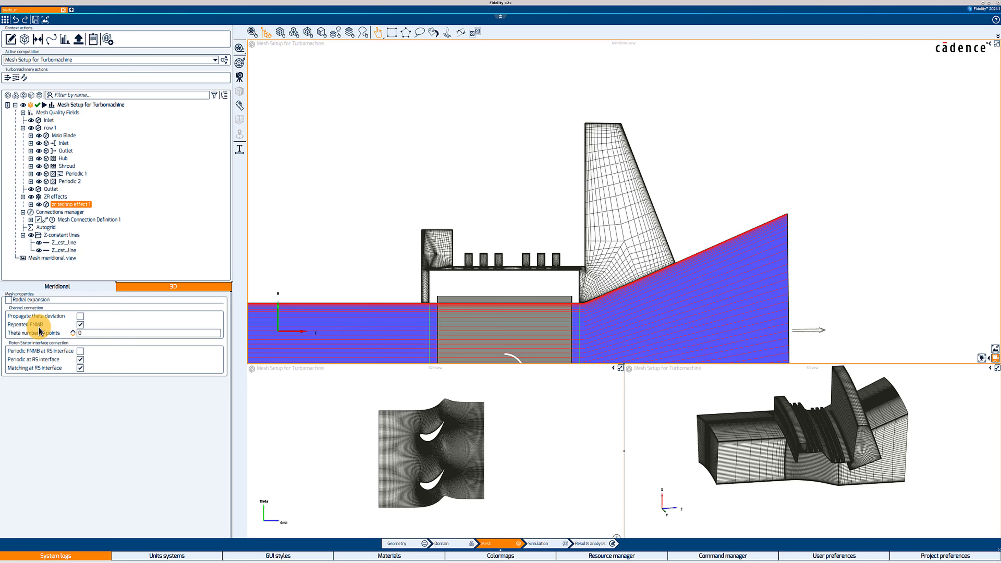
left_click(92, 333)
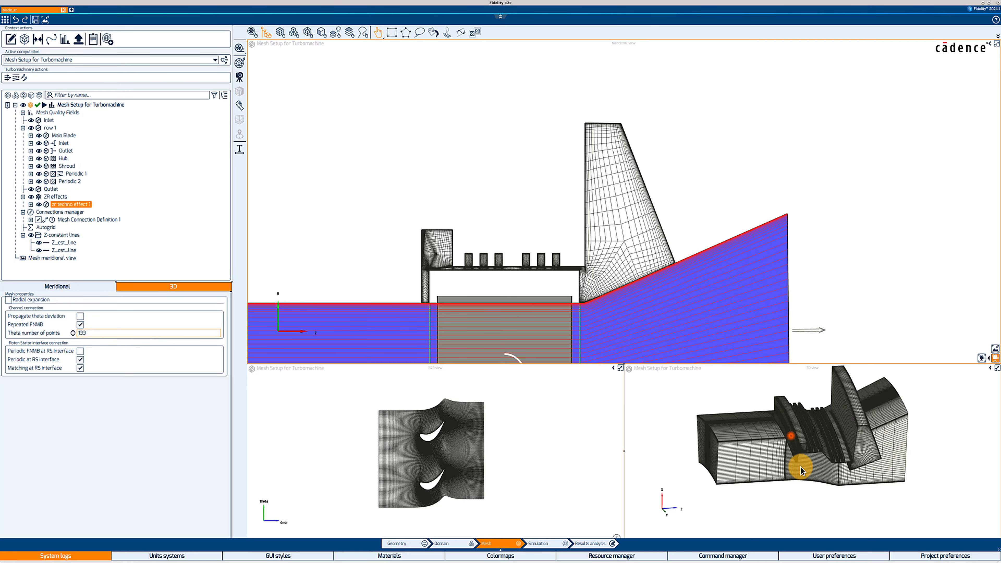
middle_click_drag(800, 413, 793, 458)
middle_click_drag(807, 404, 782, 442)
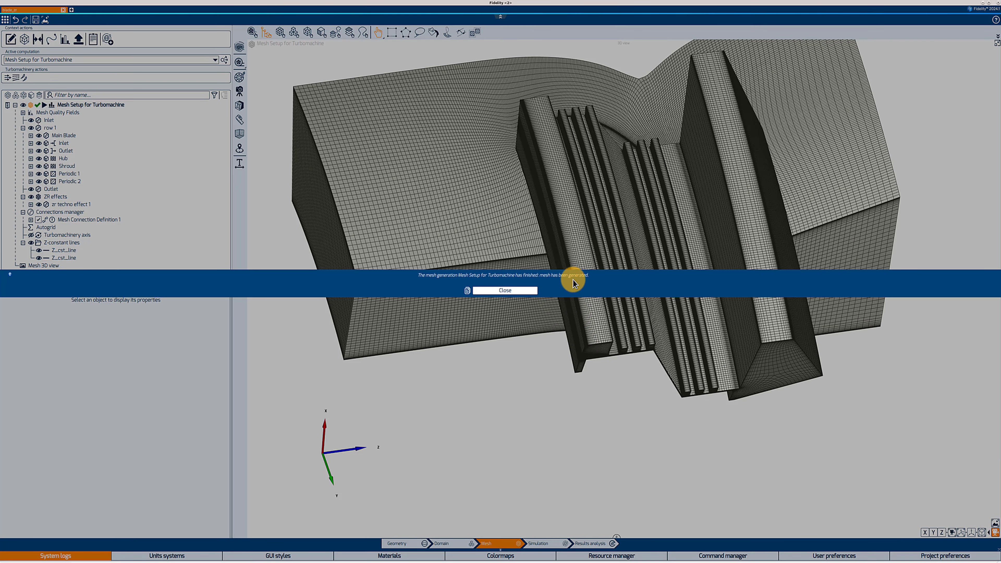
- Close the mesh generation notice and examine the 3D mesh where the upstream cavity meets the main channel
left_click(523, 289)
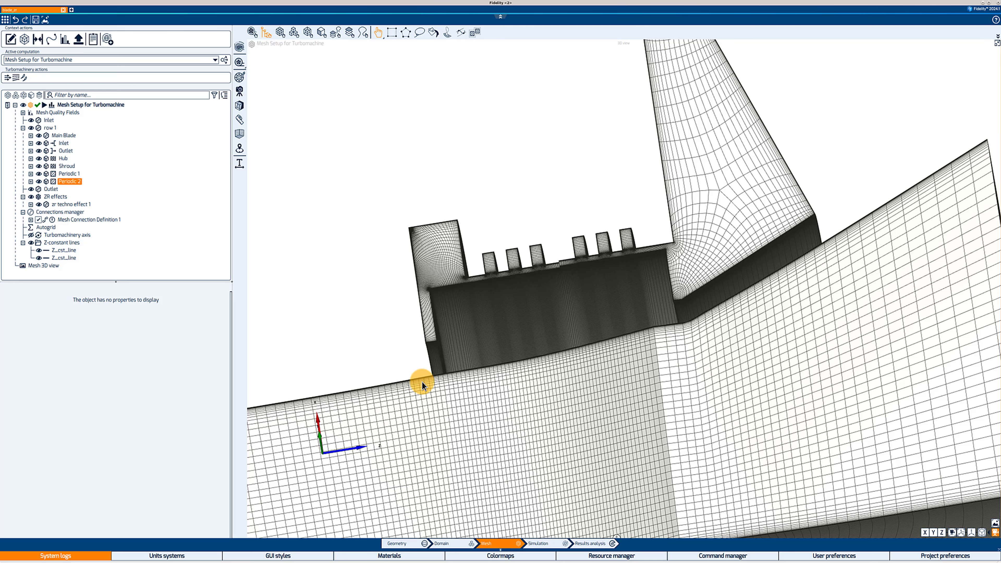
scroll(437, 378, "up", 5)
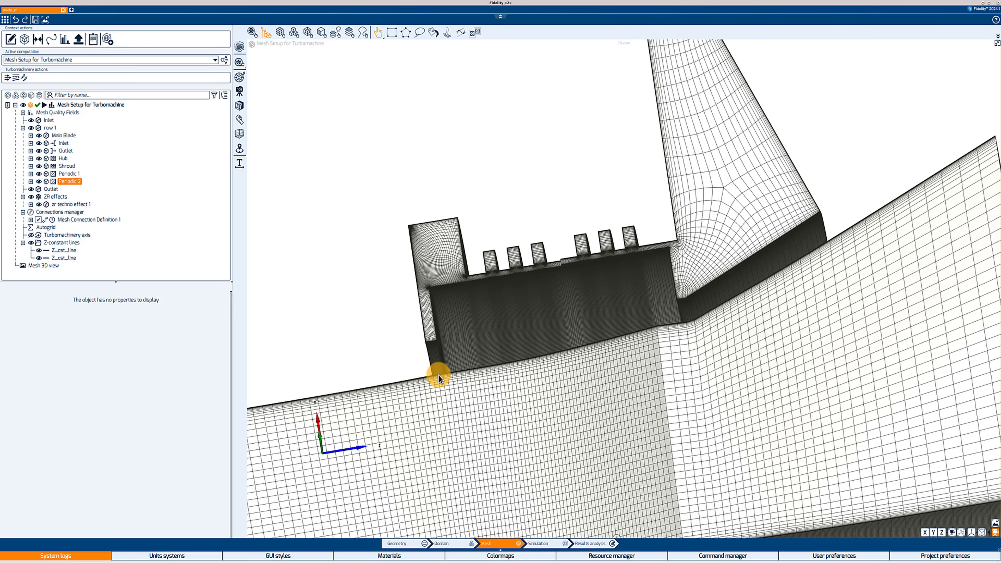
scroll(454, 364, "up", 5)
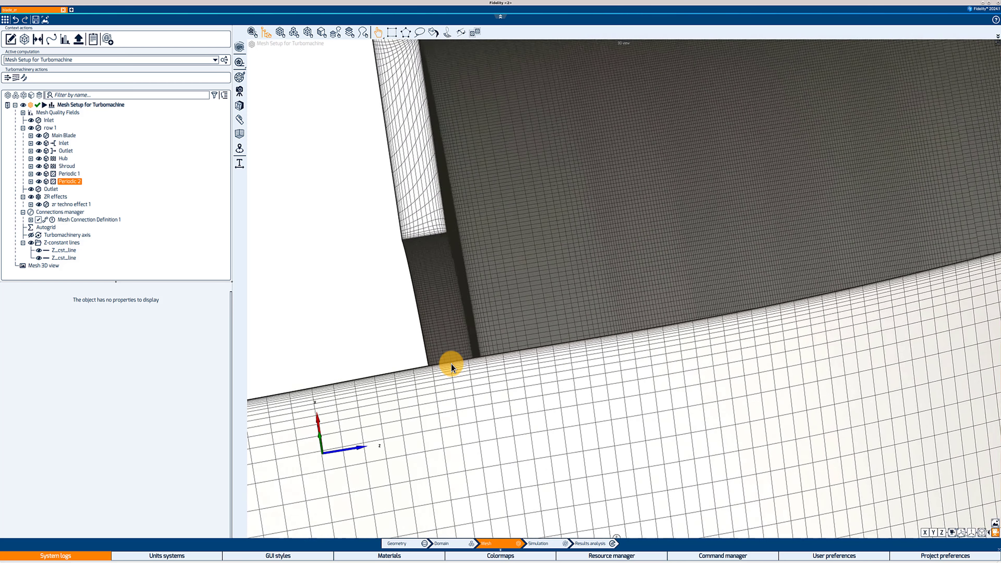